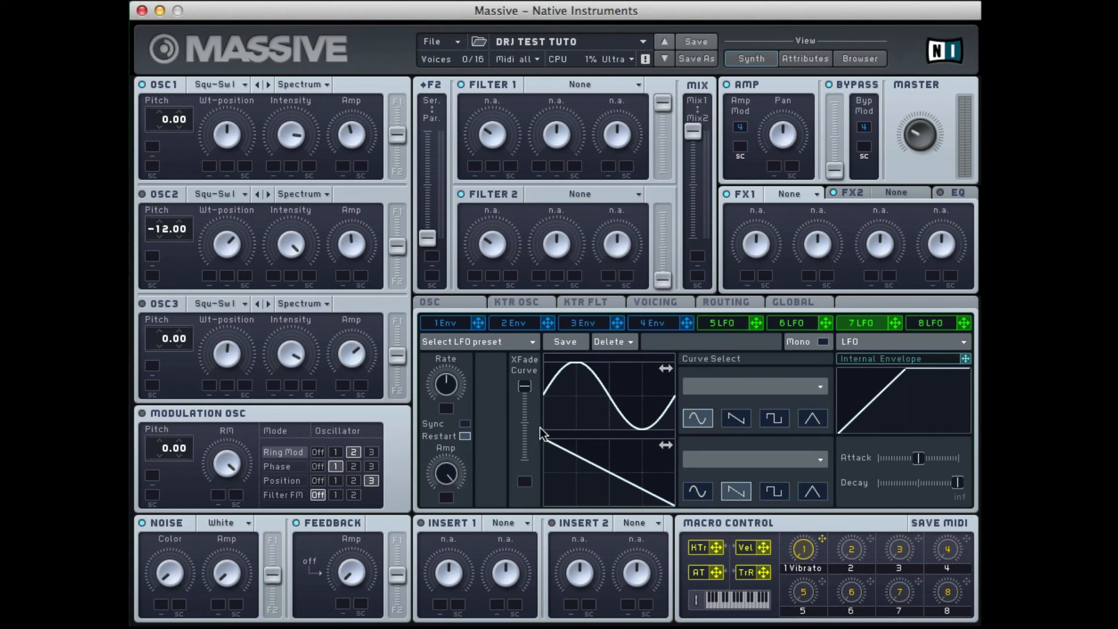
Step: Load the factory preset Modulated Sine into LFO 7
click(484, 347)
mouse_move(457, 341)
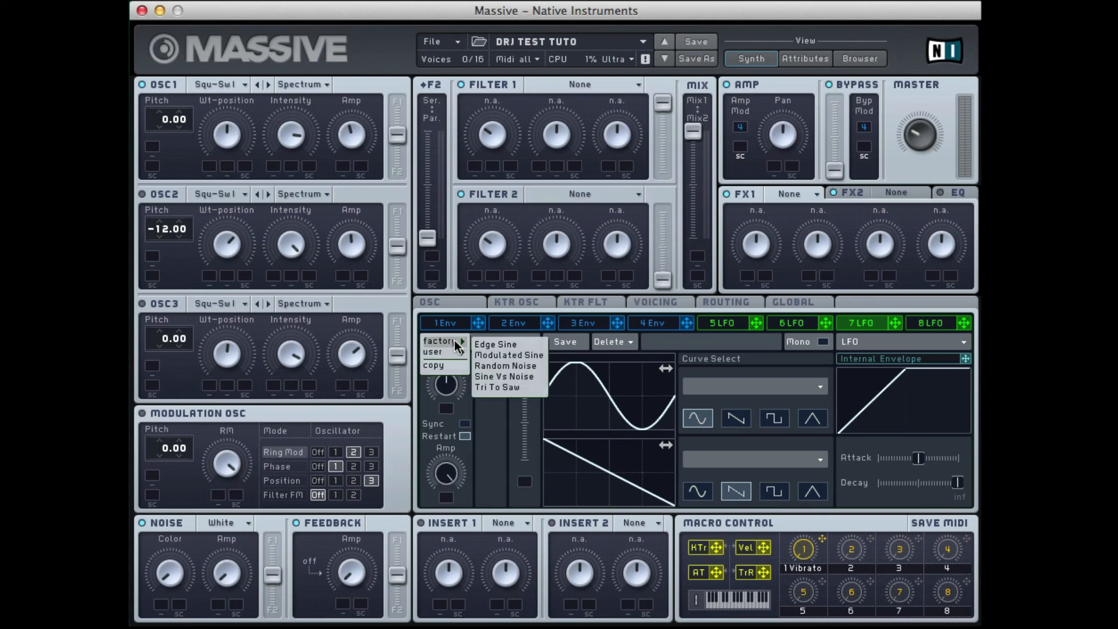
click(487, 355)
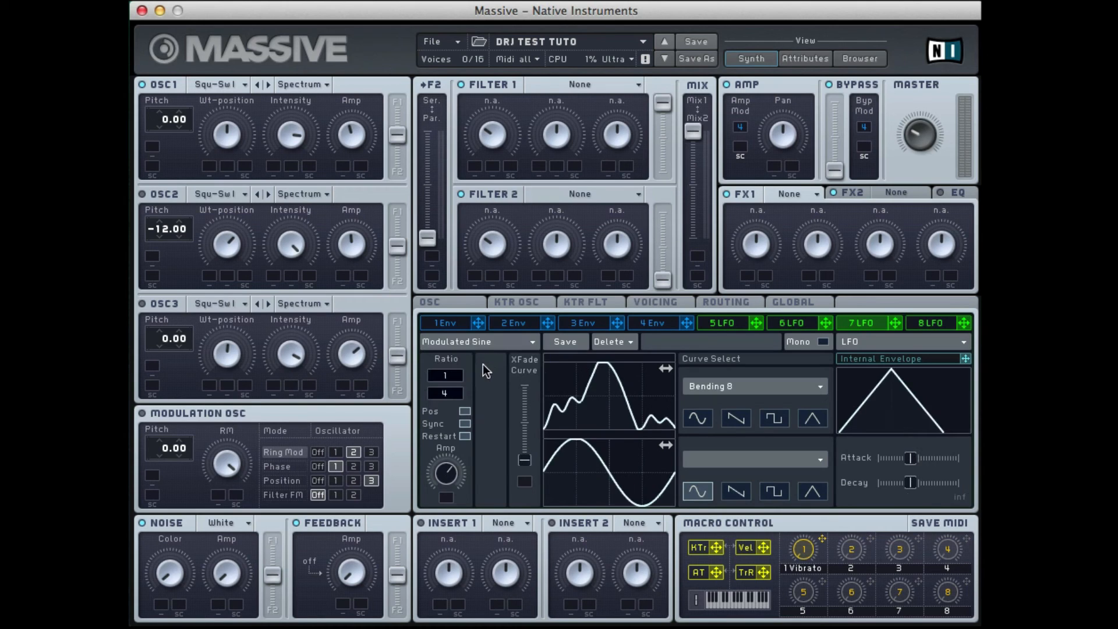
Step: Load the factory preset Random Noise into LFO 7
click(476, 344)
mouse_move(455, 343)
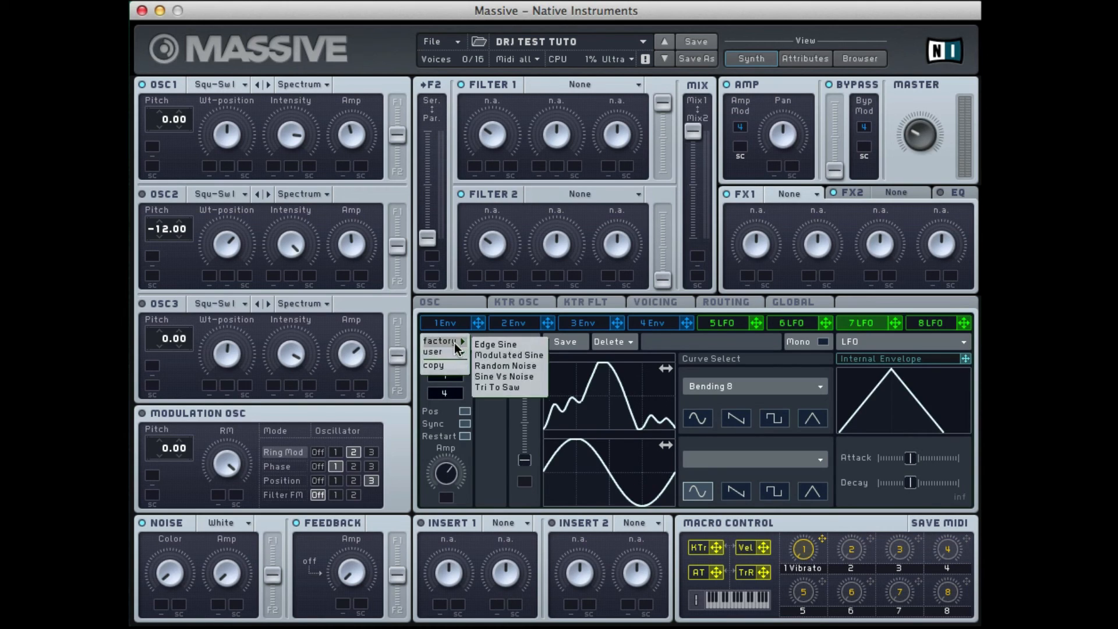
click(486, 366)
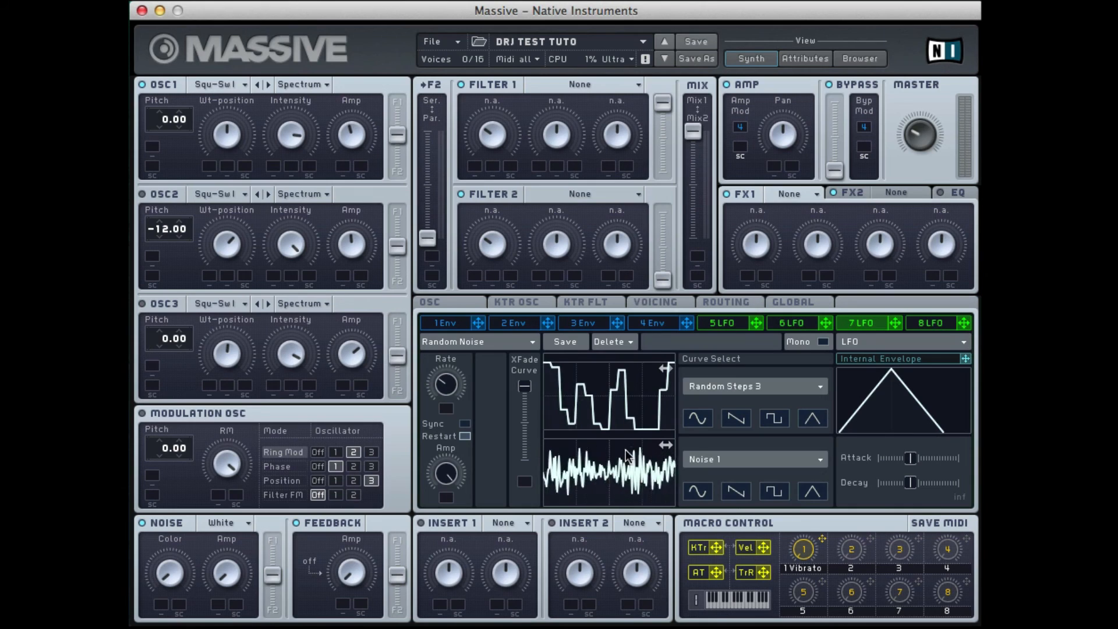
Step: Set LFO 7's upper curve to sine and lower curve to square, and shift the upper curve's phase until its peak is centred
click(698, 421)
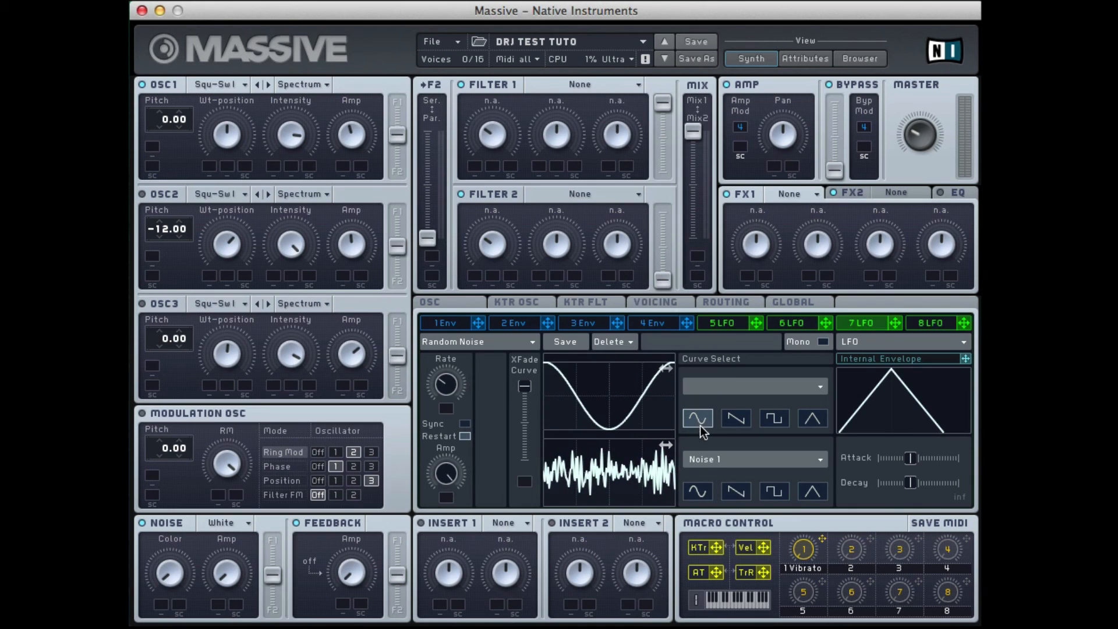
click(773, 492)
drag(666, 369, 601, 381)
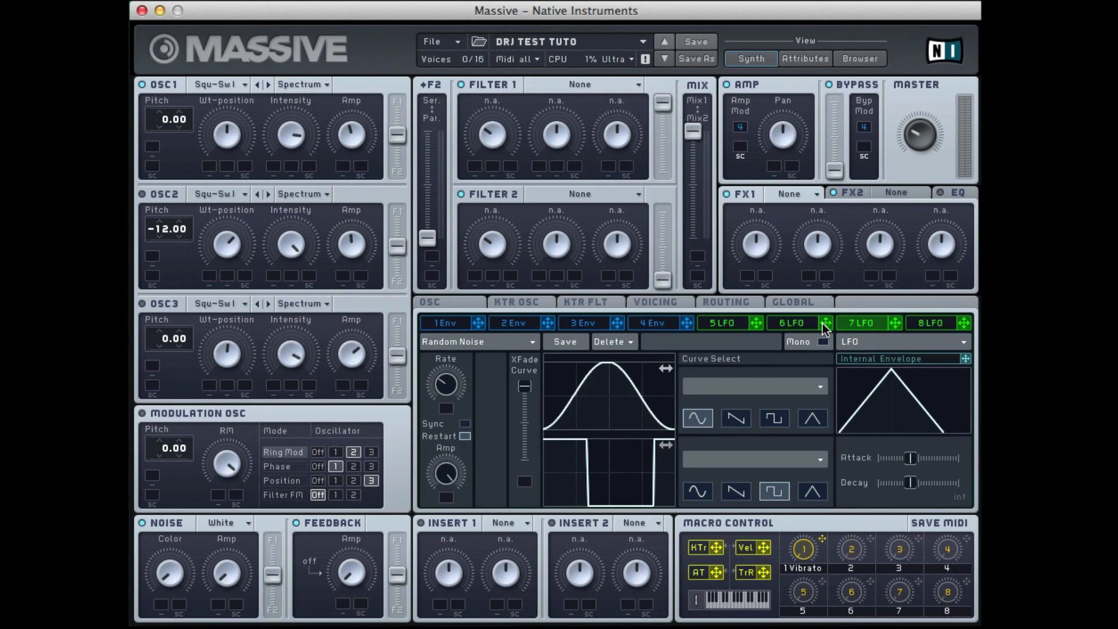
Step: Assign LFO 5 to the amp's Pan with a modulation range on one side, and lower the LFO's rate
click(725, 323)
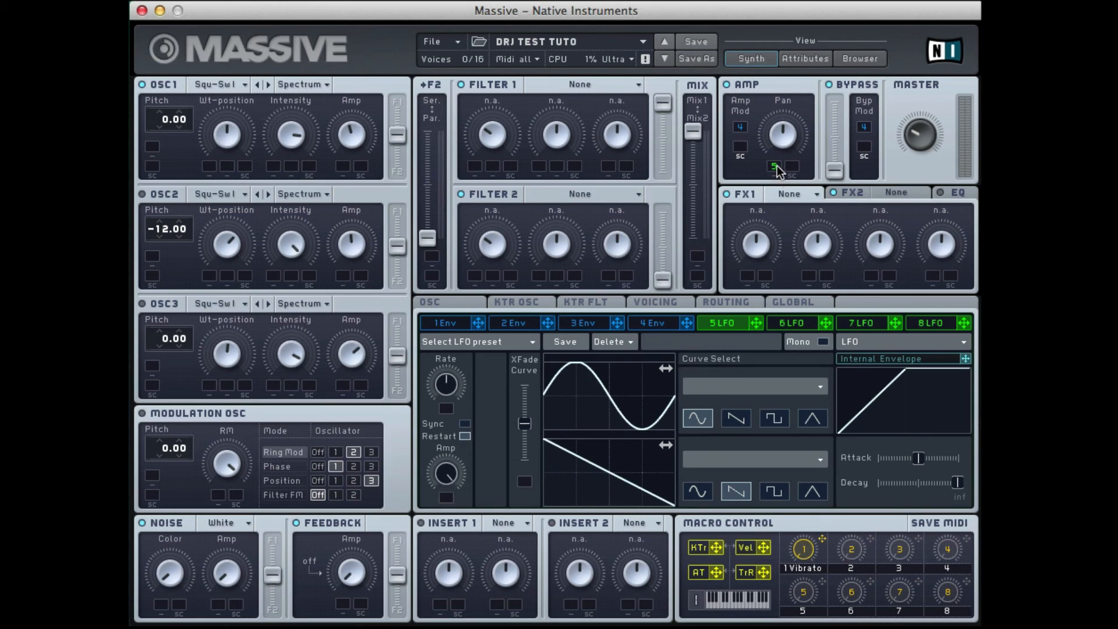
drag(775, 173, 771, 222)
drag(446, 384, 451, 463)
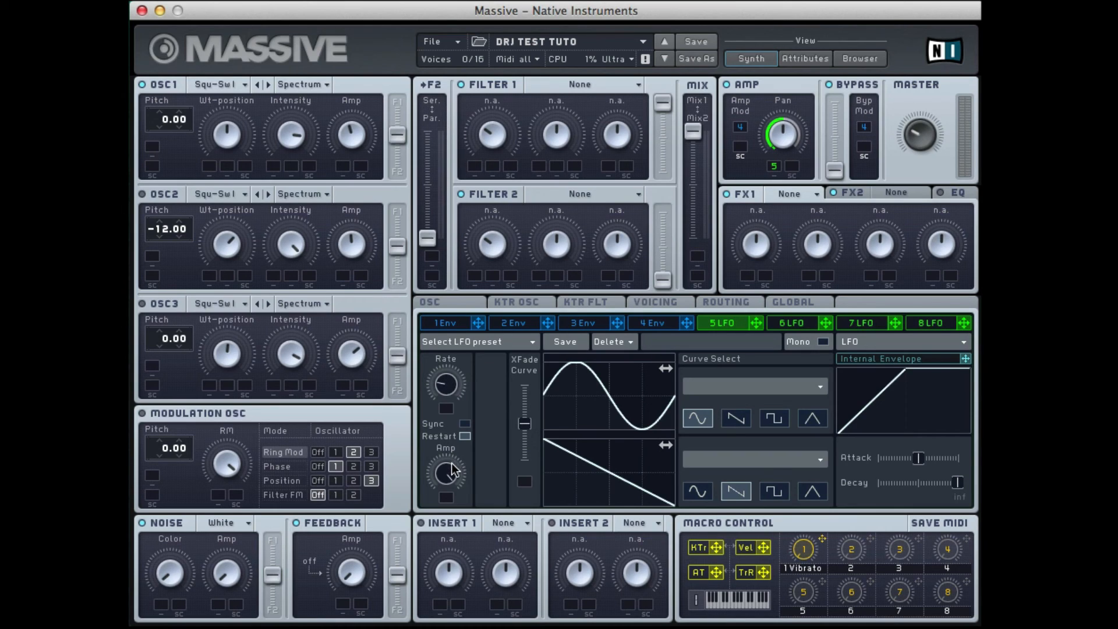
Step: Try tempo sync on LFO 5, turn it off again, and test the crossfade between its two curves
click(464, 424)
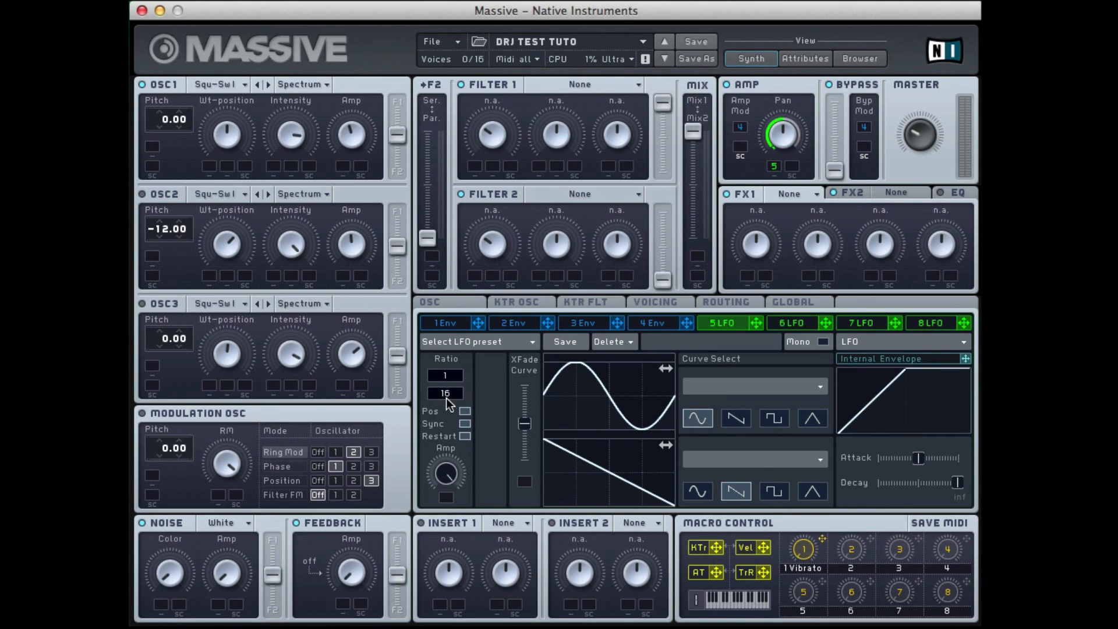
click(464, 423)
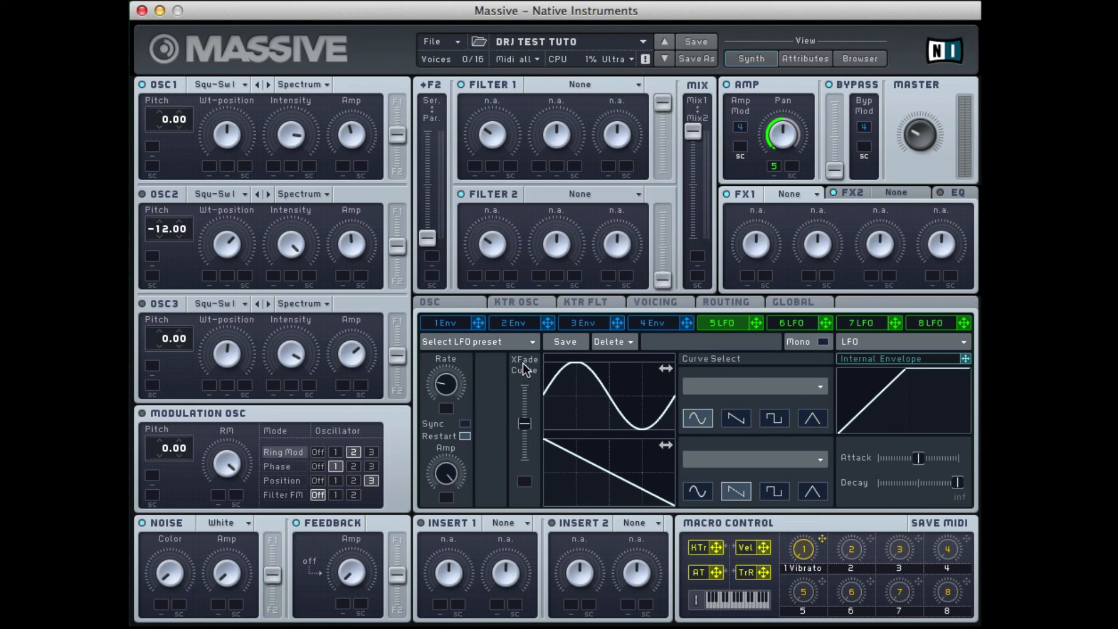
mouse_move(523, 426)
mouse_down()
mouse_move(523, 453)
mouse_move(528, 430)
mouse_up()
Step: Try Expo Shuffle and Bending 3 as LFO 5's upper curve, and return it to the sine
click(731, 386)
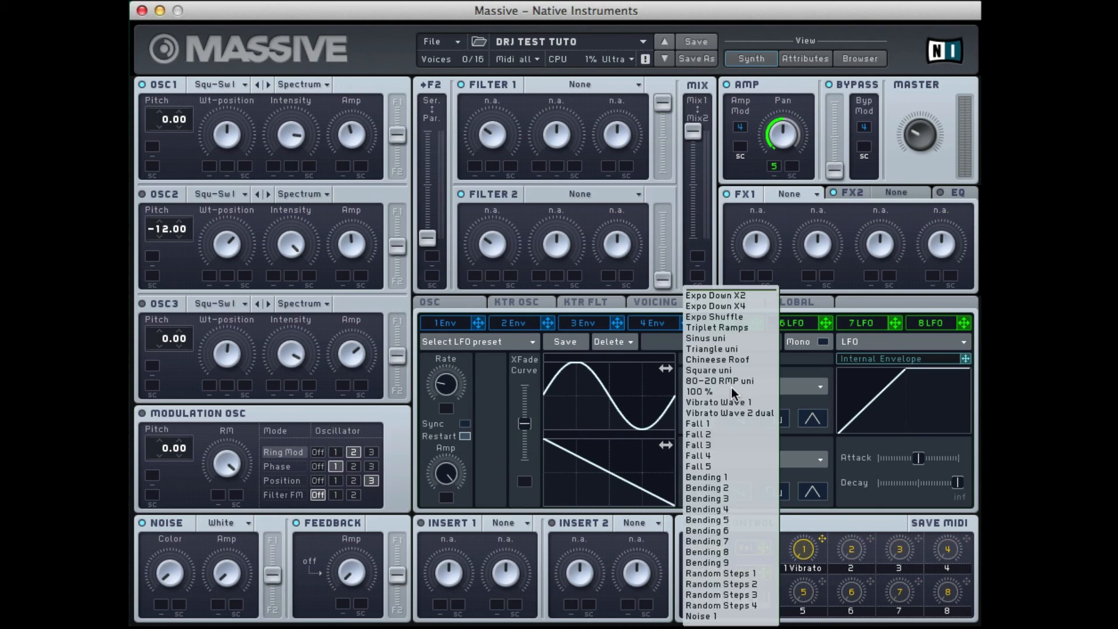
click(737, 316)
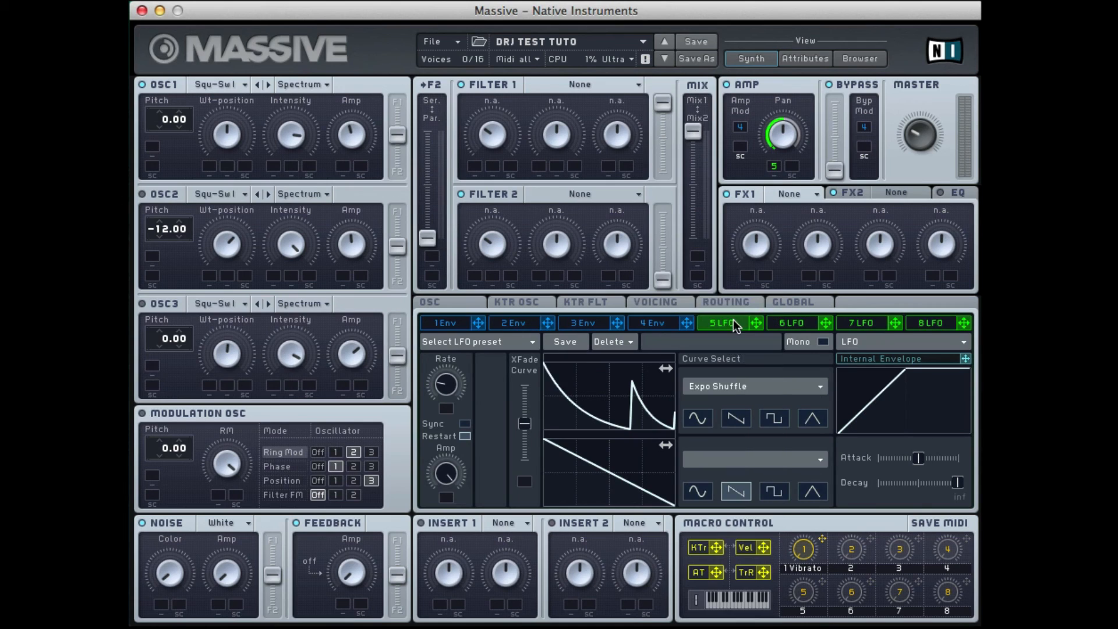
click(729, 394)
click(728, 494)
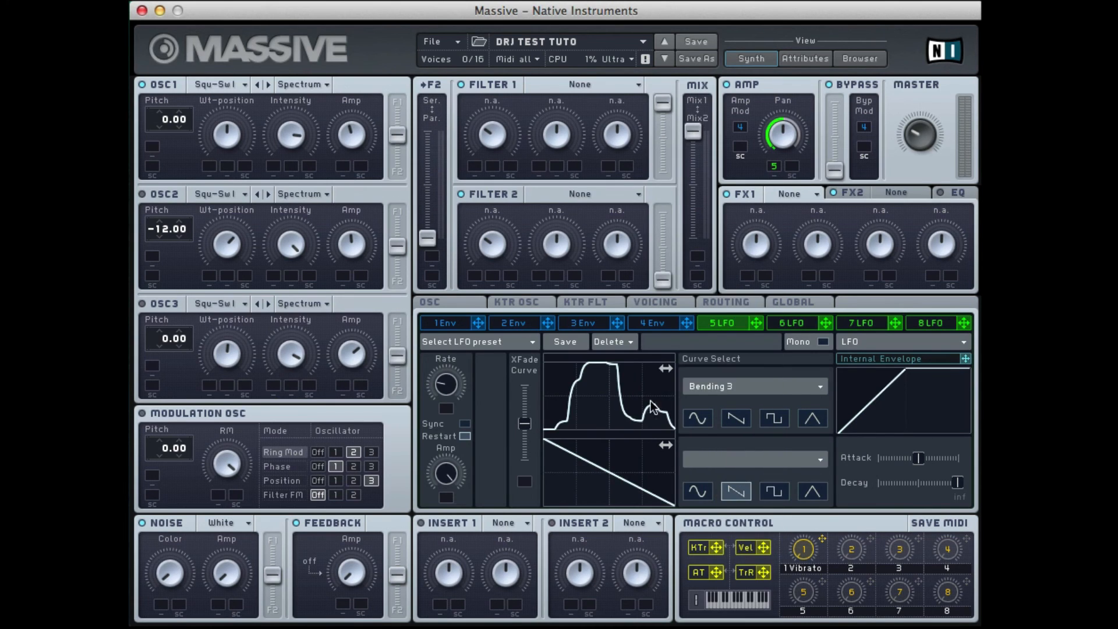
click(703, 419)
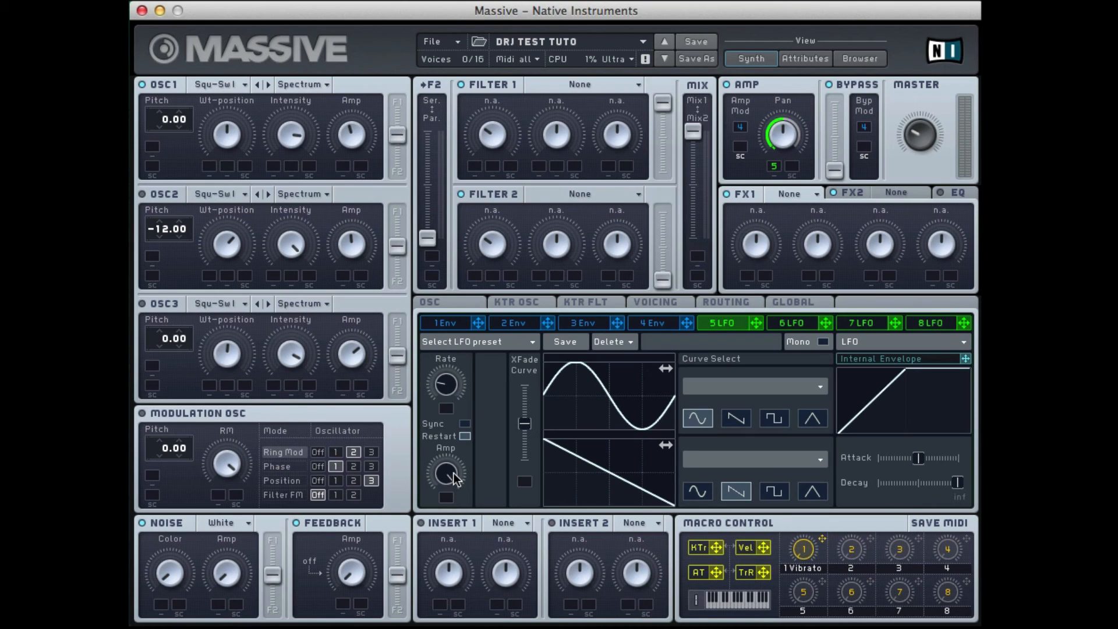
Step: Examine LFO 5's amp control, its factory presets, the presets available for deletion and the modulator types
drag(454, 480, 489, 514)
click(521, 341)
mouse_move(457, 341)
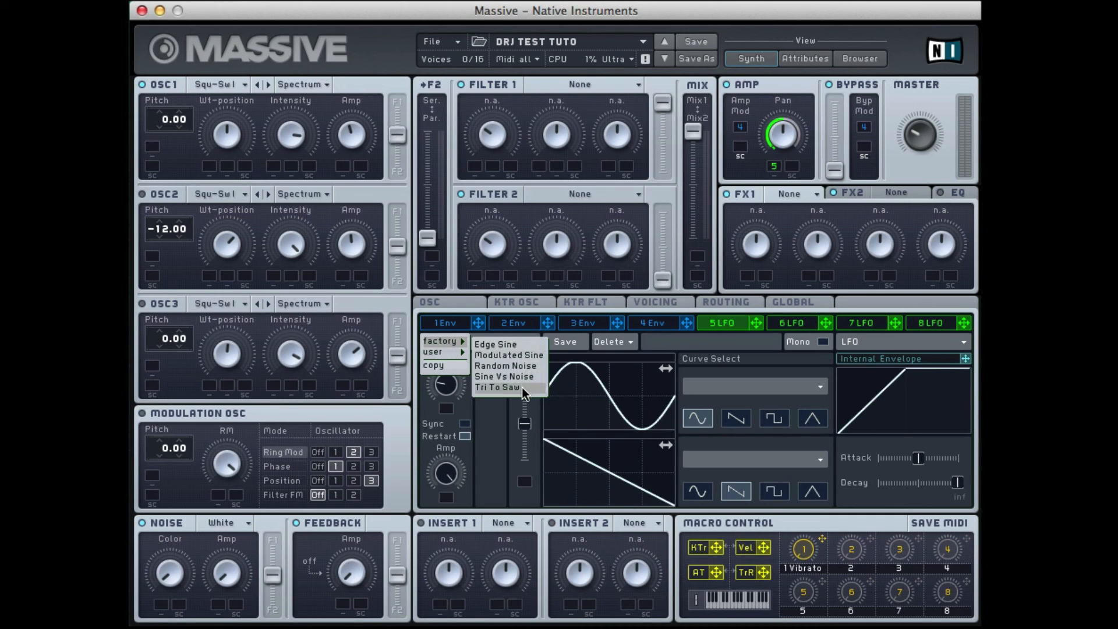
click(641, 343)
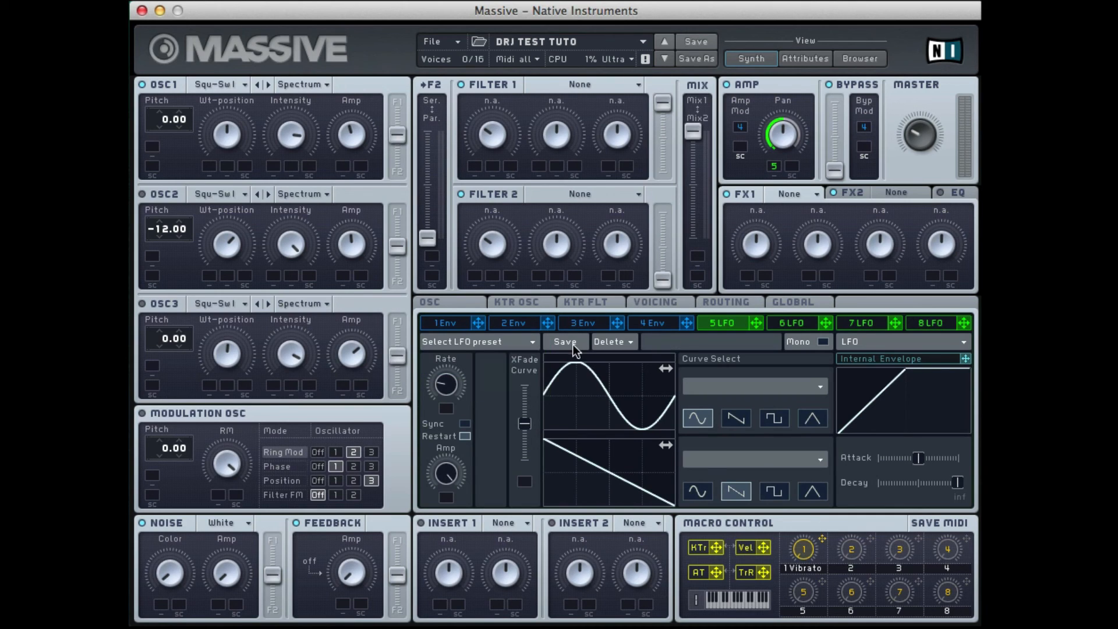
click(627, 343)
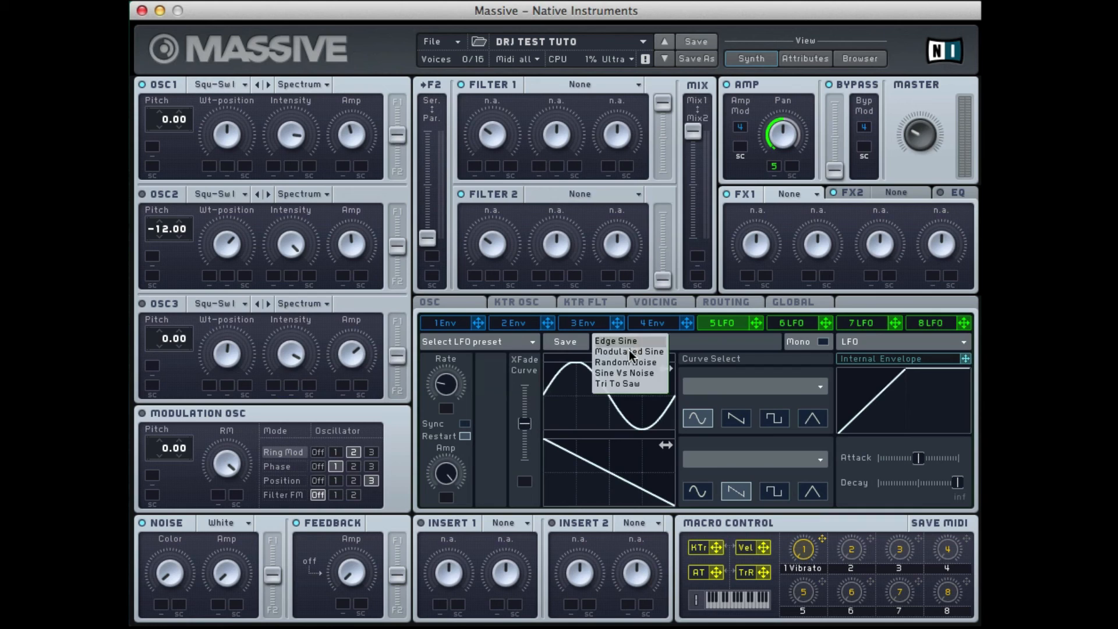
click(693, 343)
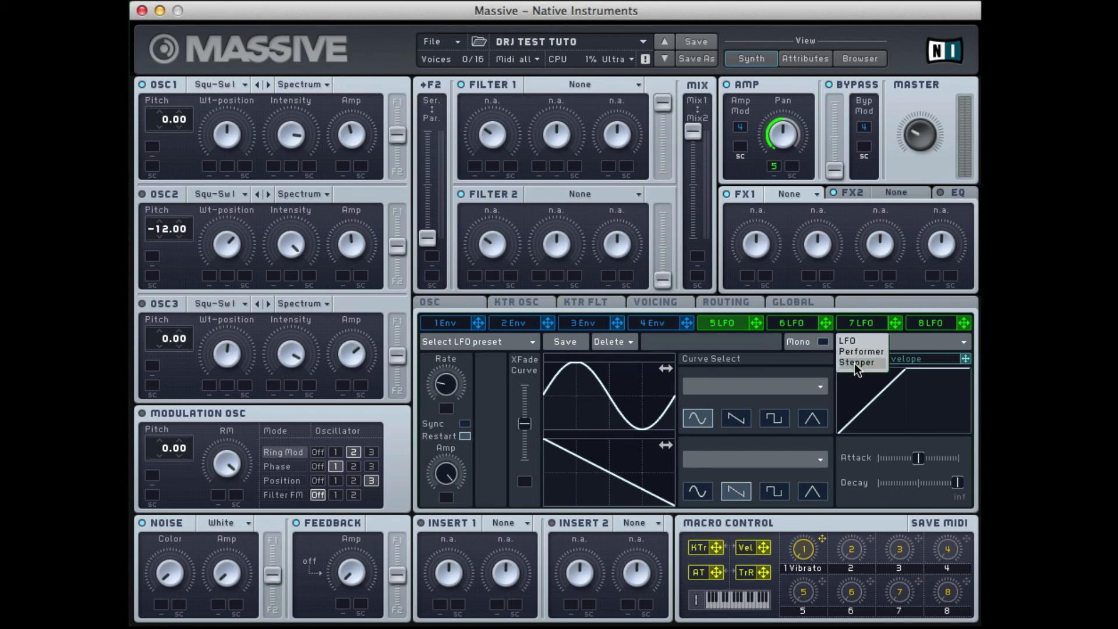
click(869, 340)
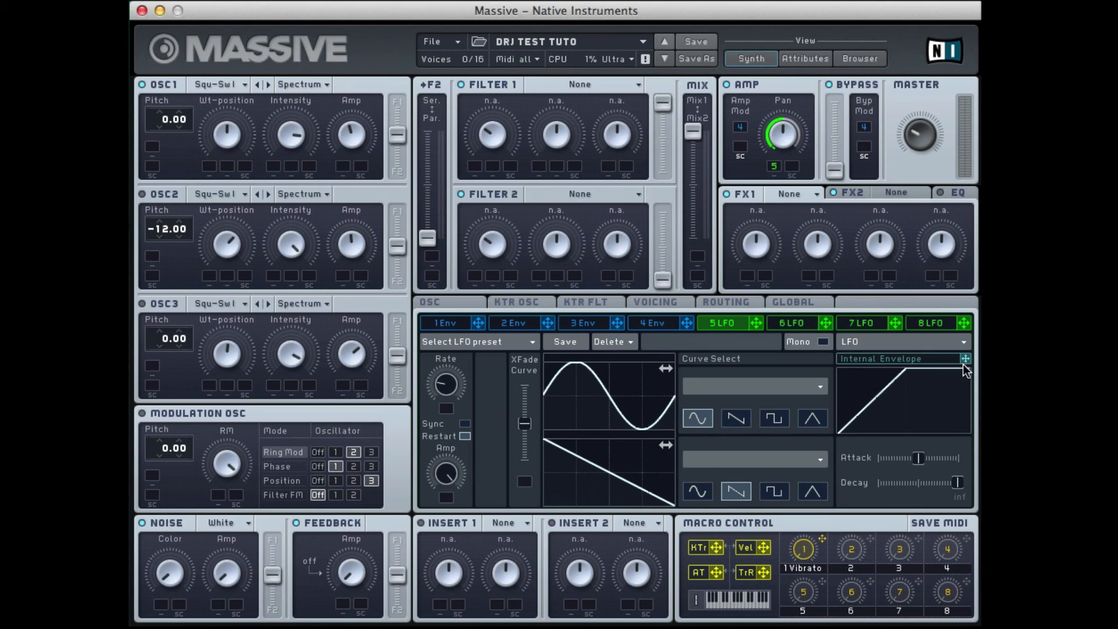
Step: Shorten the attack and decay of LFO 5's internal envelope, and choose a sine upper curve and a triangle lower curve
drag(920, 459, 942, 483)
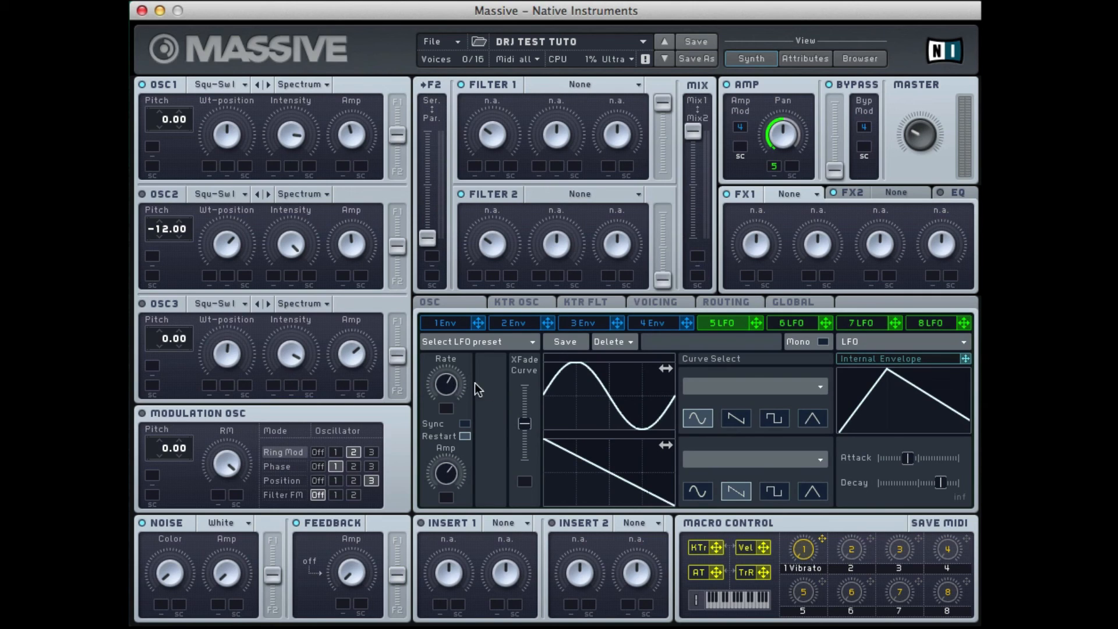
click(736, 419)
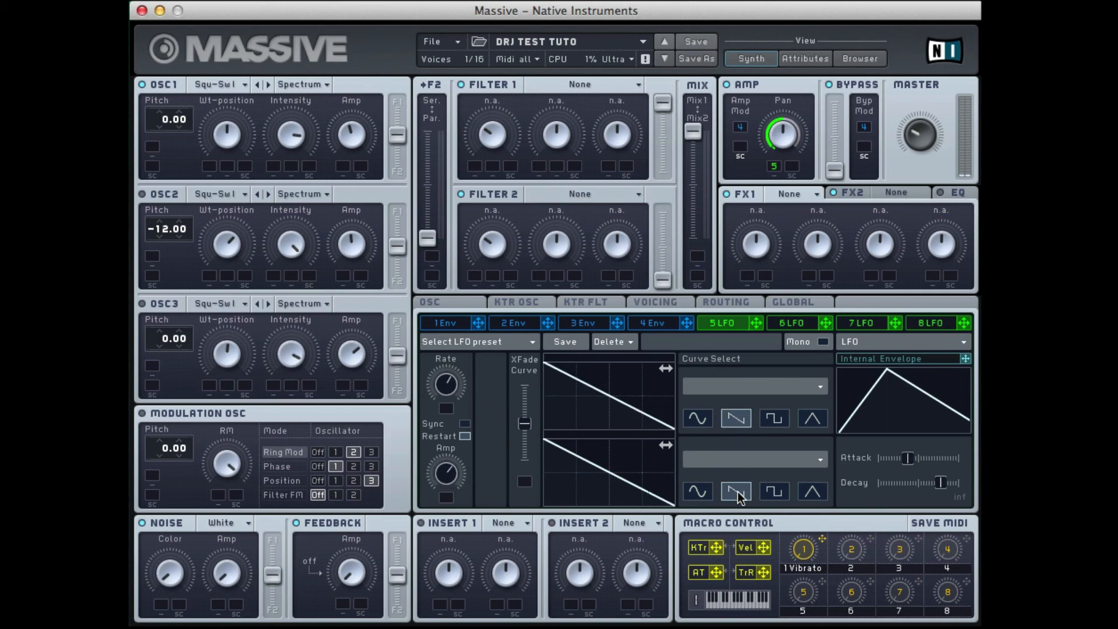
click(773, 492)
click(812, 492)
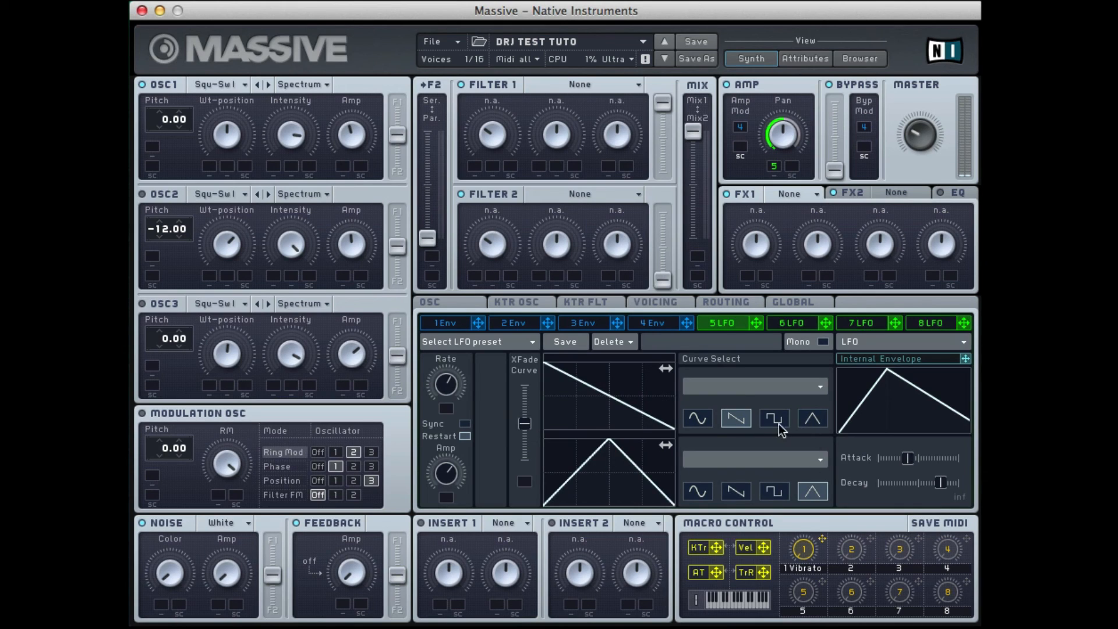
click(705, 418)
Step: Set LFO 5's upper curve to Bending 3 and lower curve to Bending 6, and sweep the crossfade between them
click(729, 389)
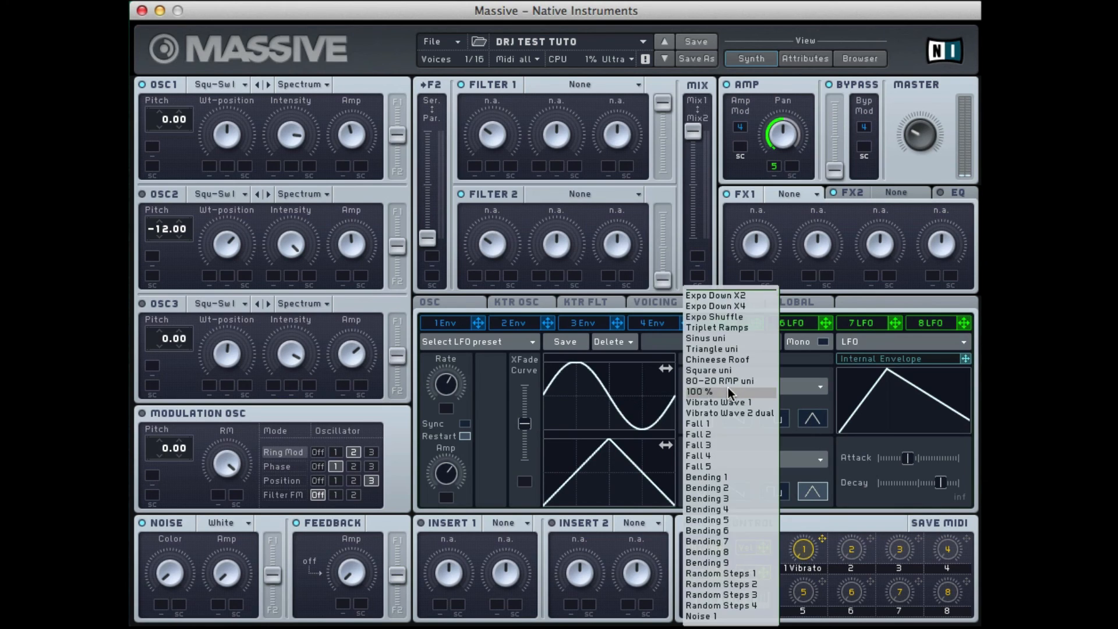
click(725, 389)
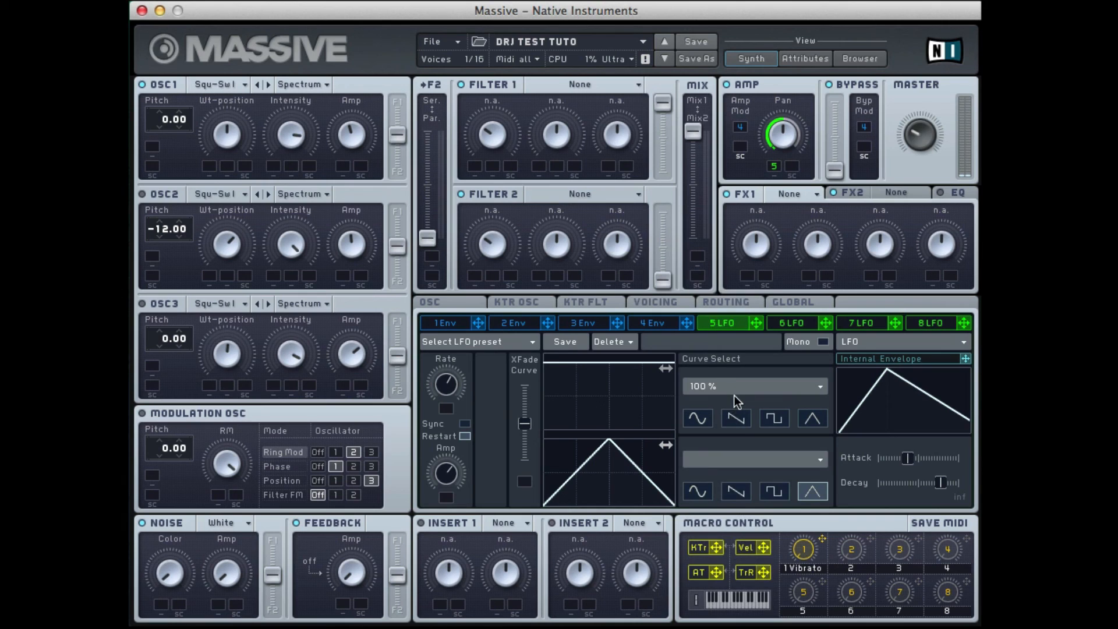
click(734, 384)
click(717, 499)
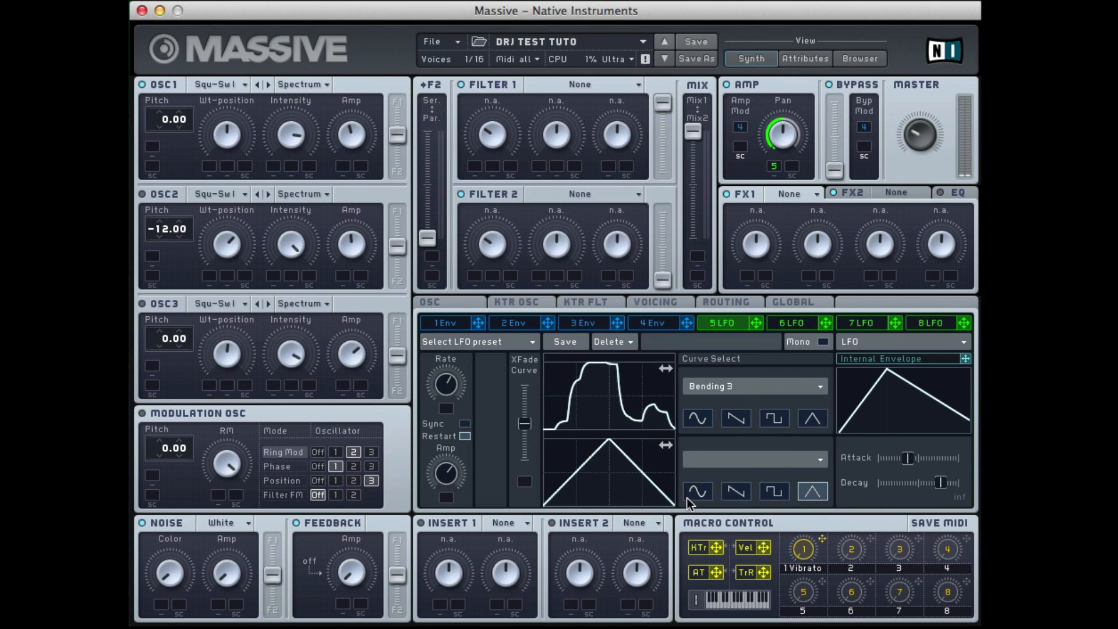
click(734, 463)
click(719, 529)
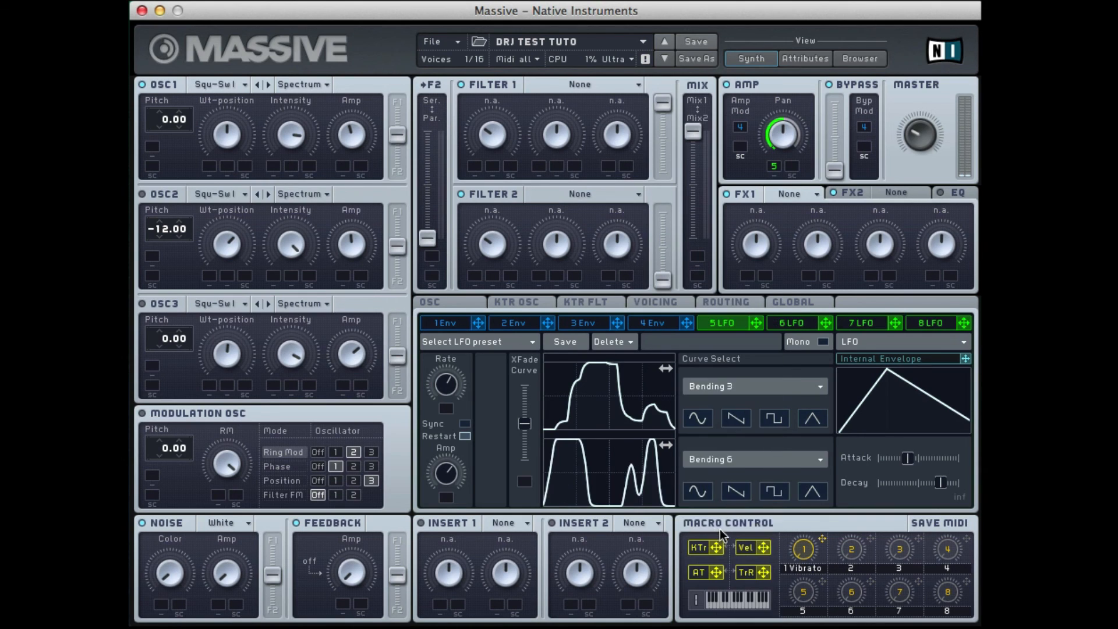
drag(527, 431, 522, 494)
Step: Remove LFO 5's modulation from the amp's Pan control
click(799, 324)
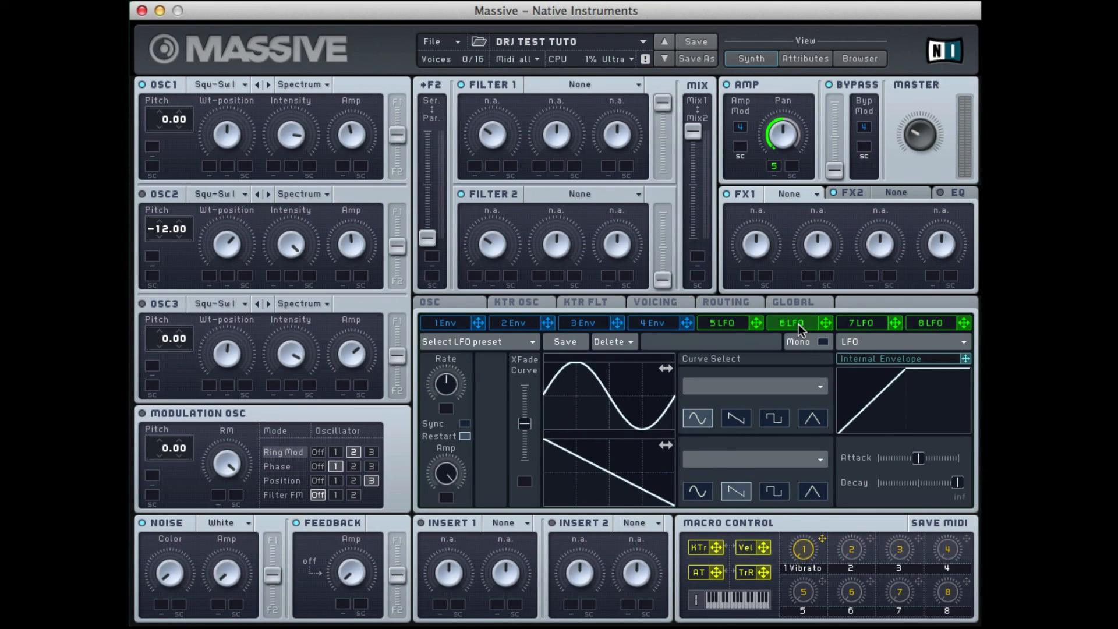
click(719, 328)
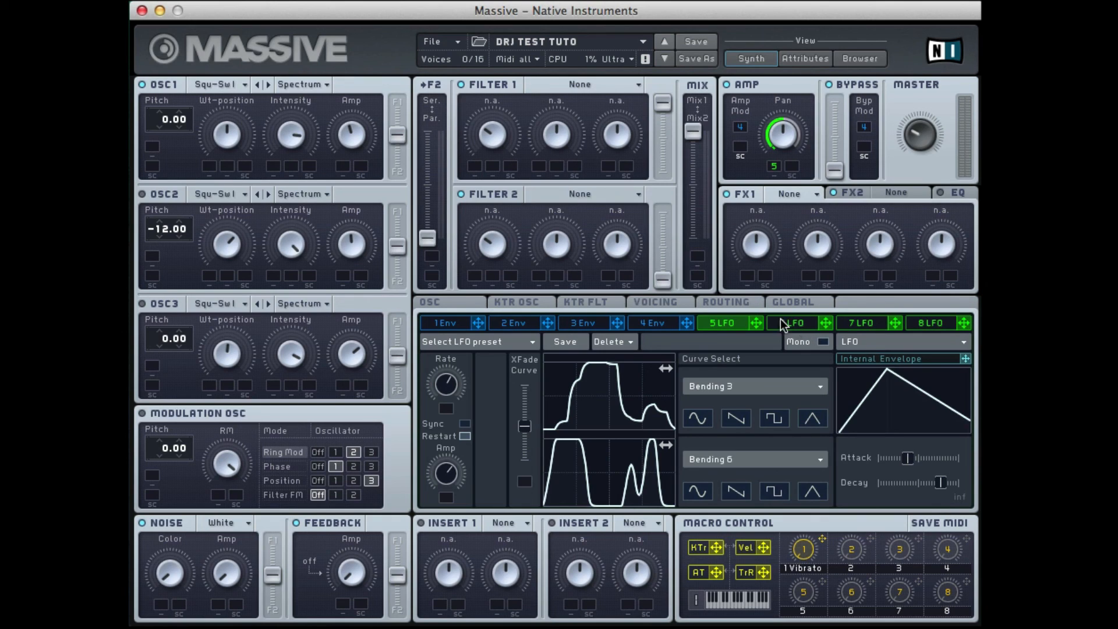
right_click(775, 167)
click(785, 185)
Step: Switch modulator 6 from LFO to Performer and finally to Stepper
click(793, 324)
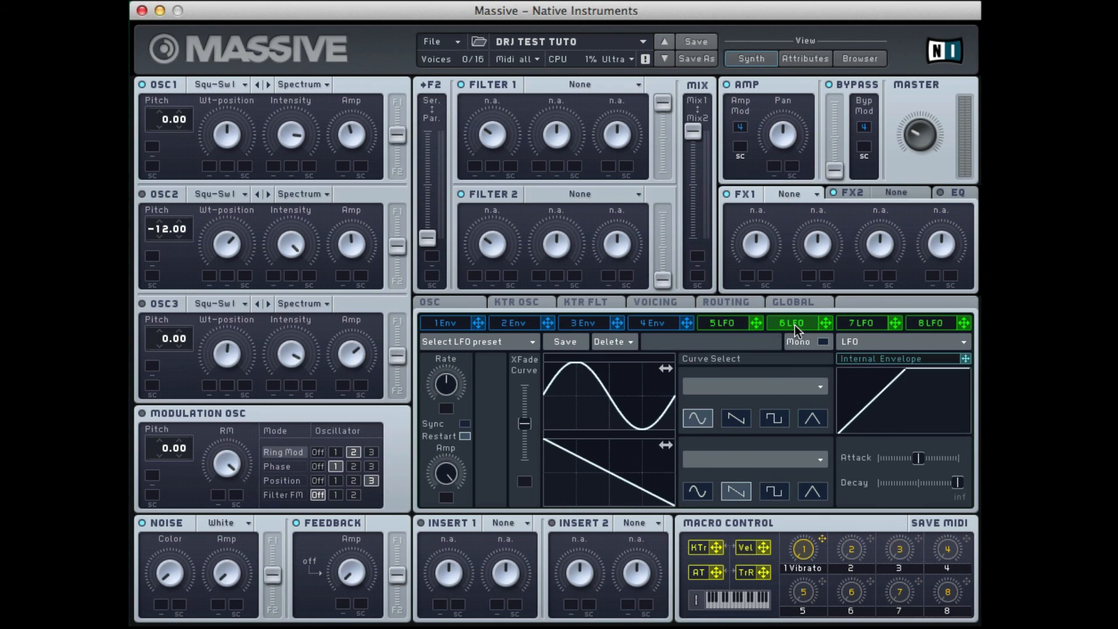
click(858, 351)
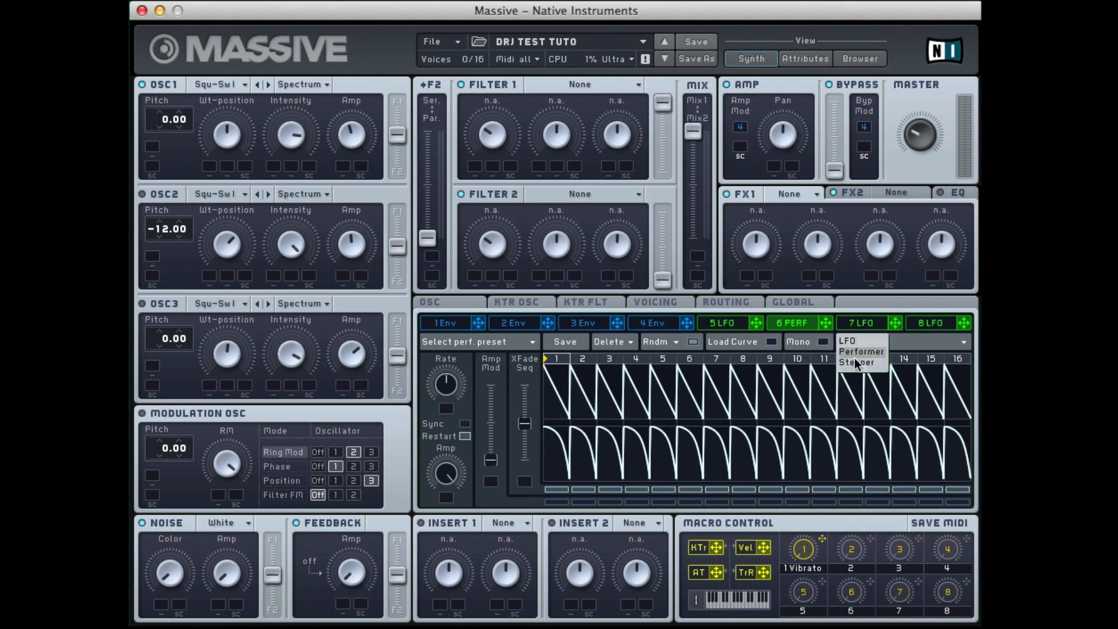
click(854, 361)
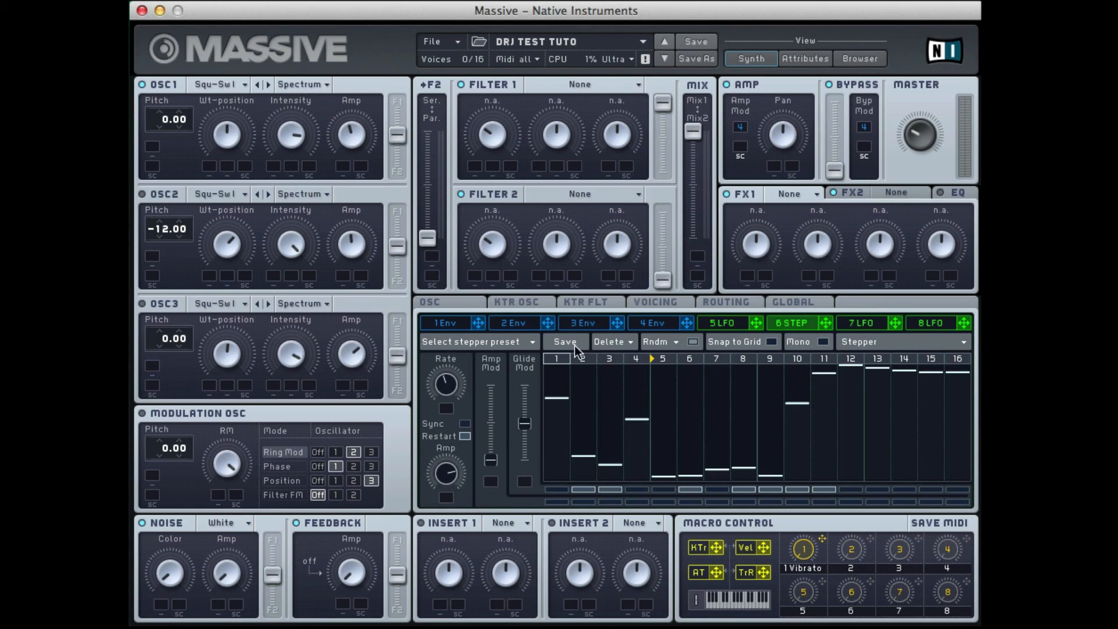
Step: Load the factory preset Alternating Octaves into stepper 6
click(507, 344)
mouse_move(456, 339)
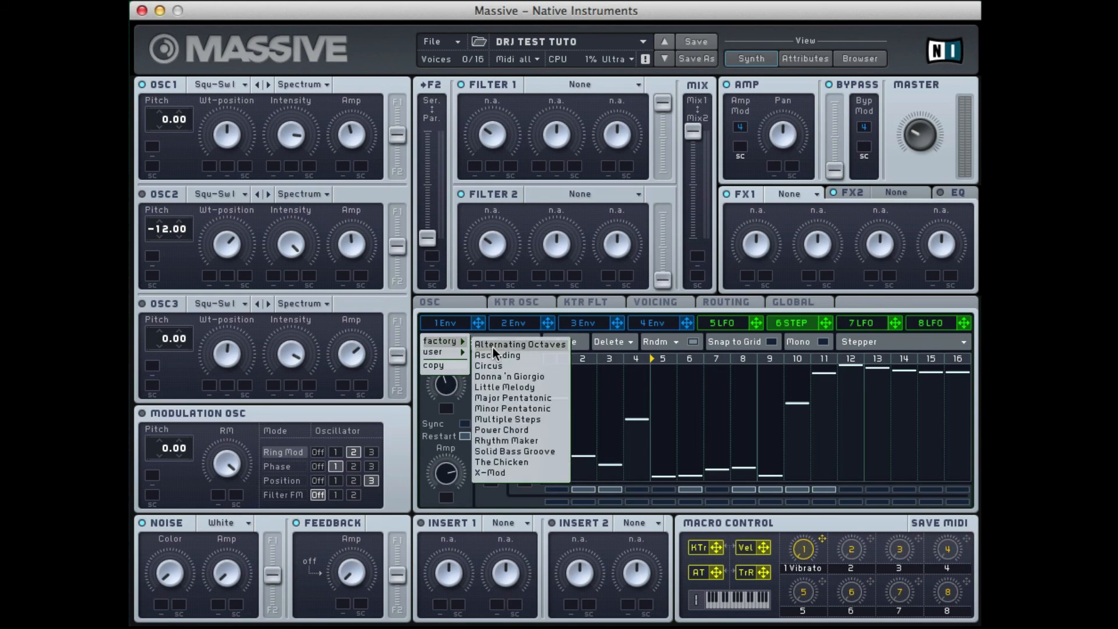
click(493, 347)
Step: Load the factory preset Circus into stepper 6 and redraw the levels of steps 2 to 11, raising step 3 to 12.00
click(483, 342)
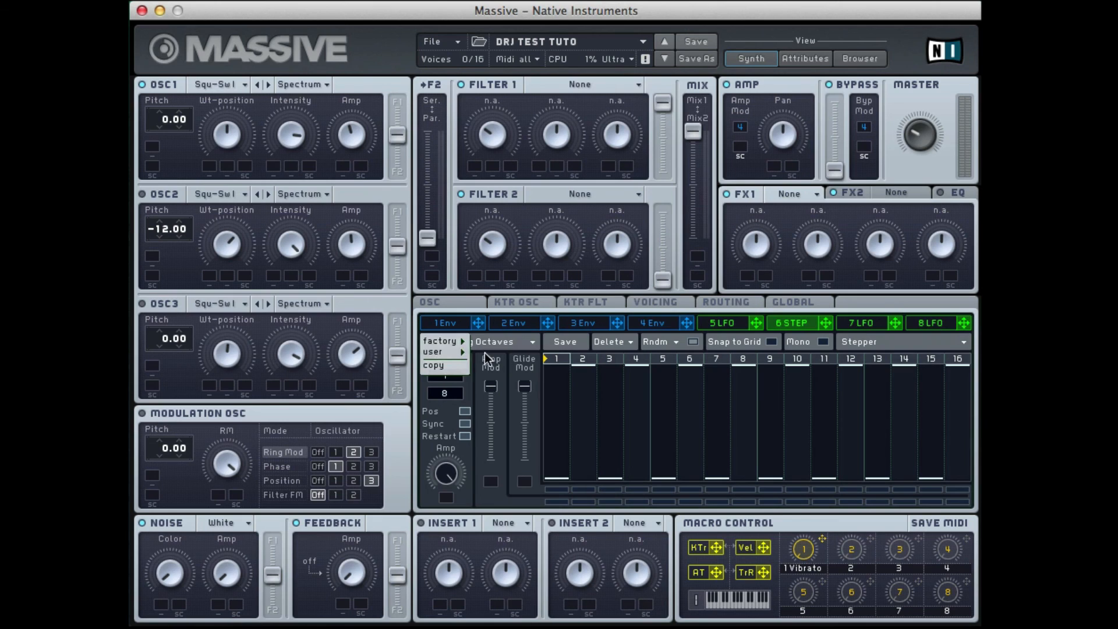
mouse_move(464, 342)
click(491, 366)
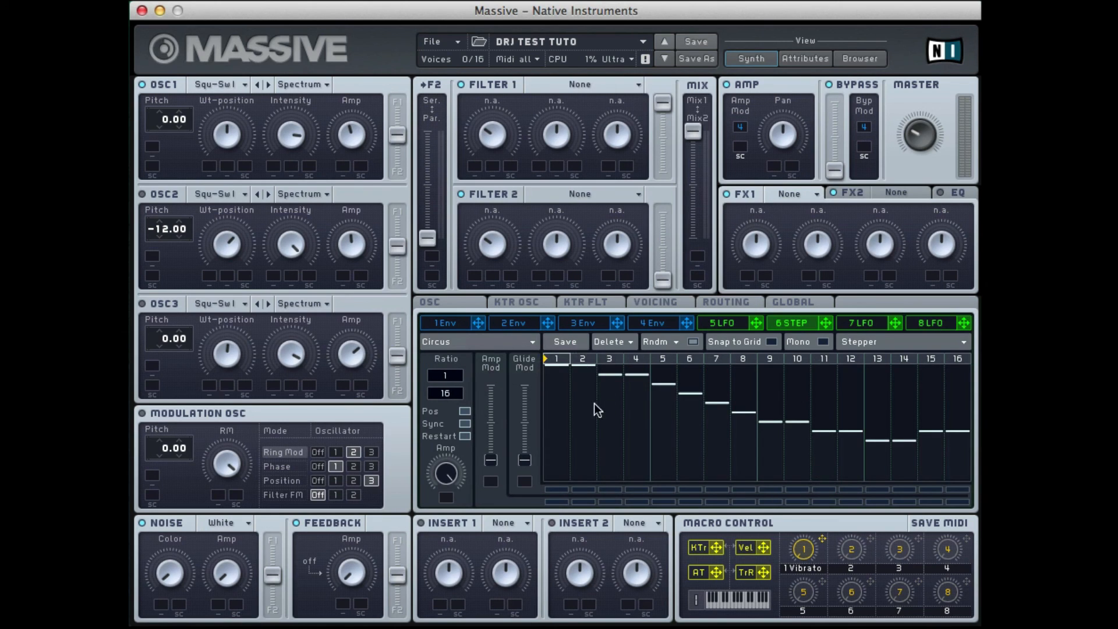
drag(582, 433, 680, 425)
mouse_move(757, 385)
mouse_down()
mouse_move(823, 429)
mouse_move(583, 455)
mouse_move(618, 356)
mouse_up()
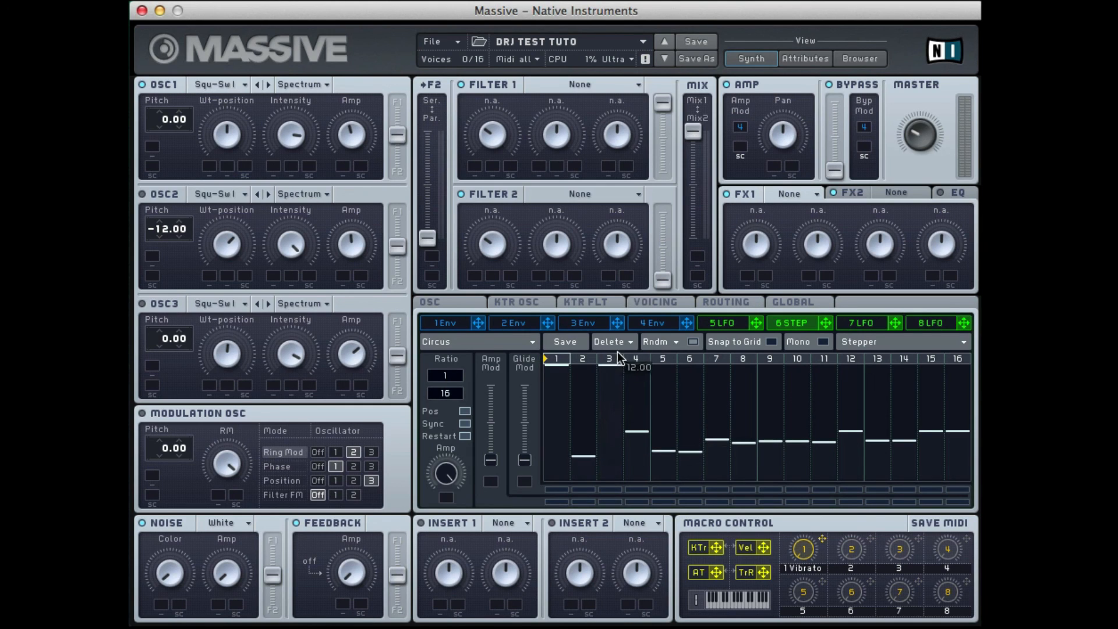
Step: Randomize all the step settings of stepper 6 using the Randomize all option
click(633, 343)
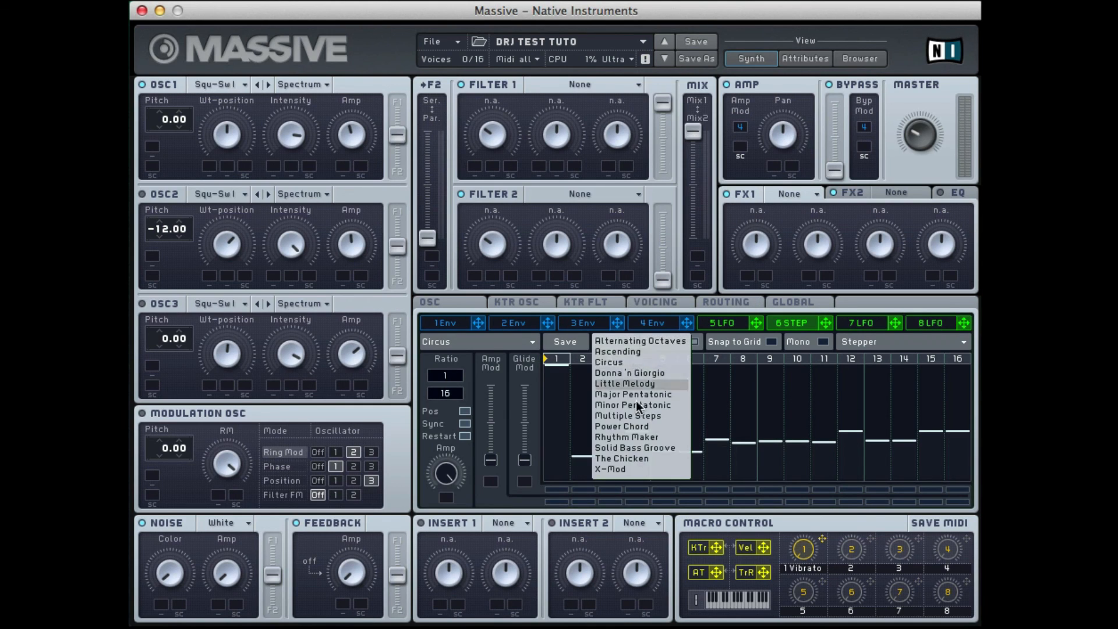
click(726, 387)
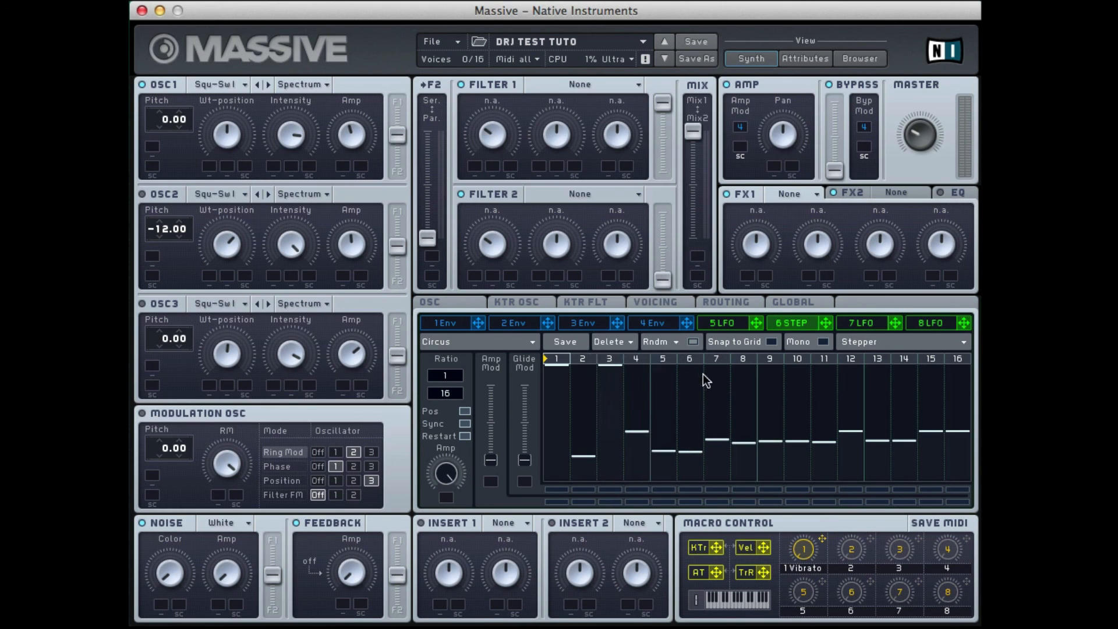
click(674, 343)
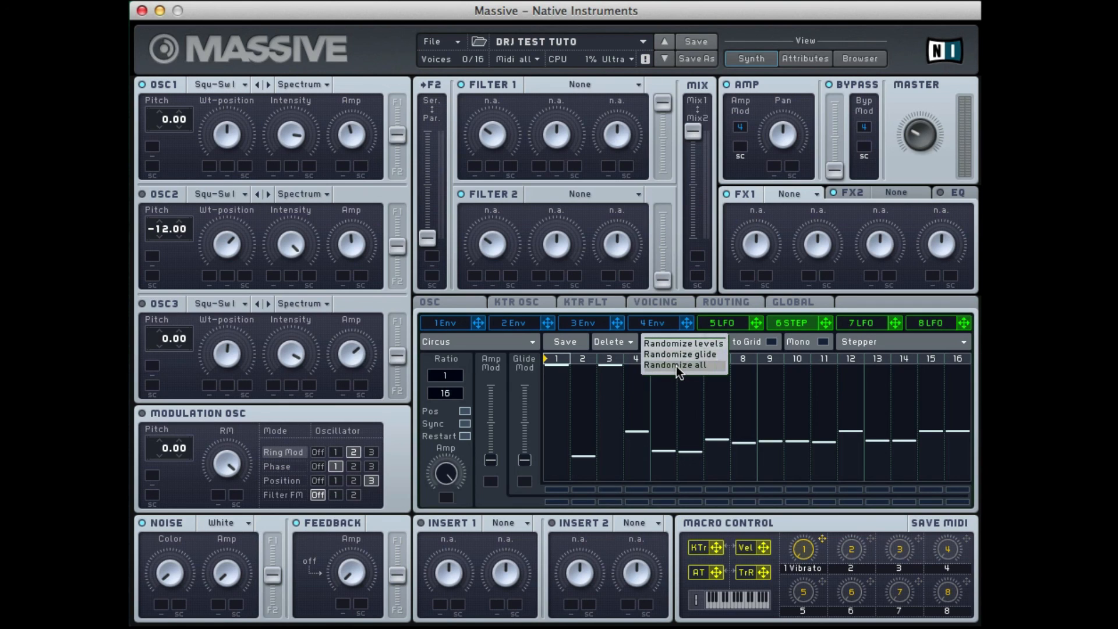
click(676, 365)
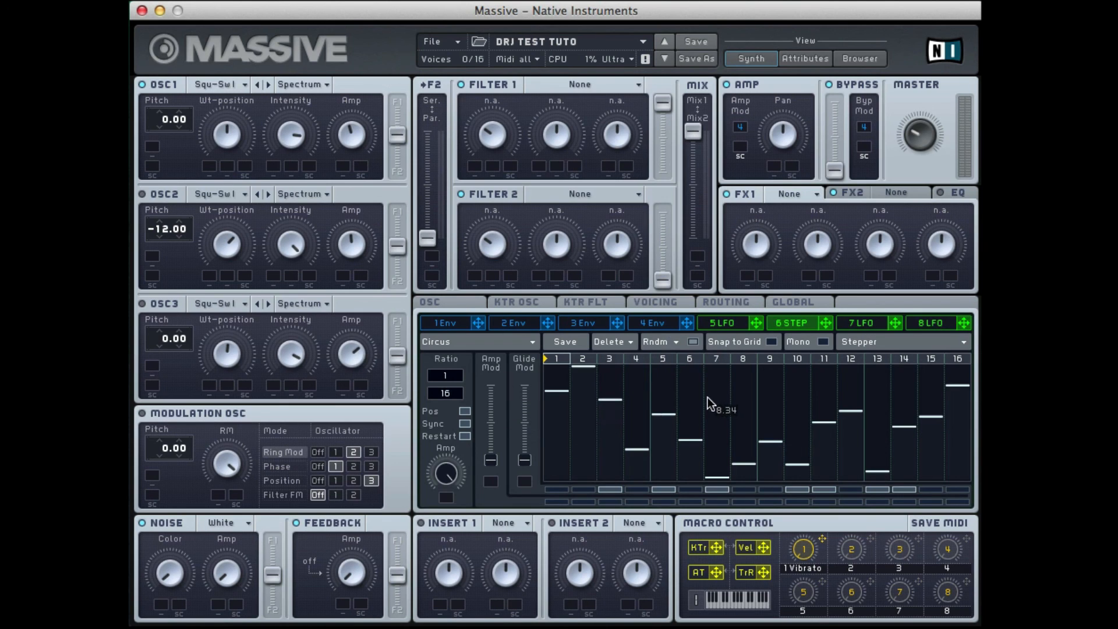
drag(594, 351, 696, 341)
Step: Assign stepper 6 as a modulation source for the amp's Pan and randomize its step pattern again
drag(825, 323, 773, 170)
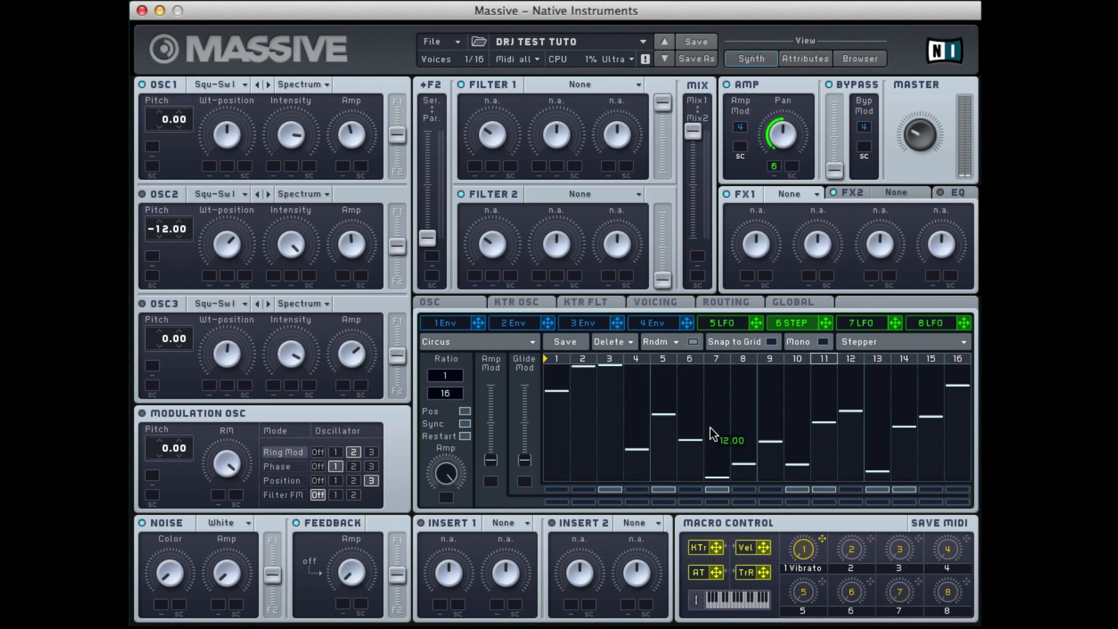
drag(611, 394, 622, 374)
click(693, 341)
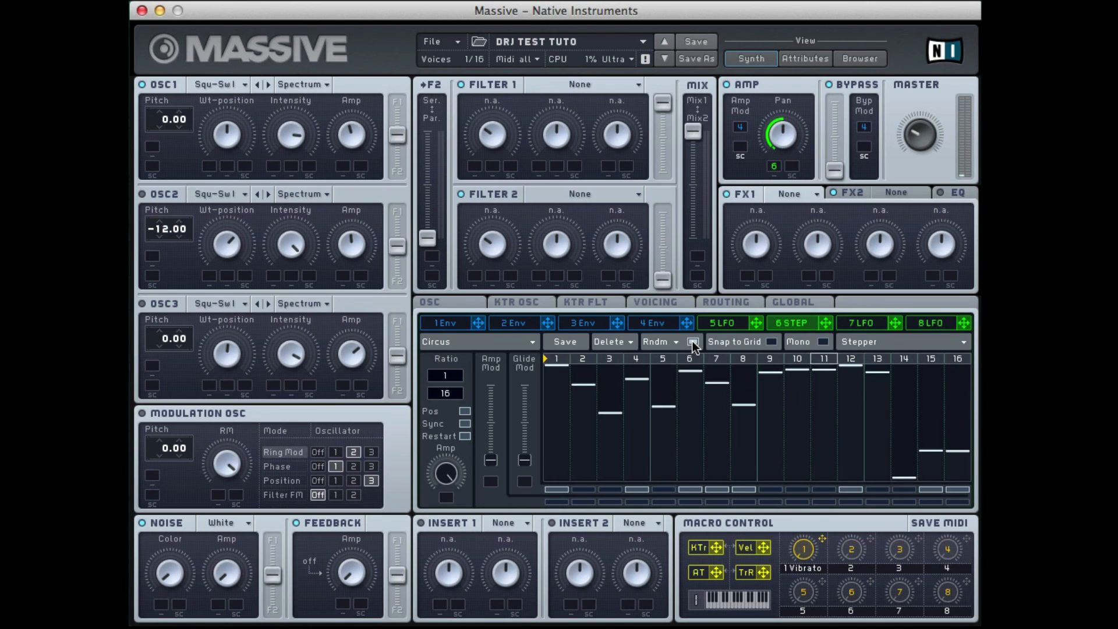
click(609, 443)
Step: Raise stepper 6's Glide Mod fader to about three quarters and its Amp Mod fader to slightly above halfway
drag(525, 460, 527, 400)
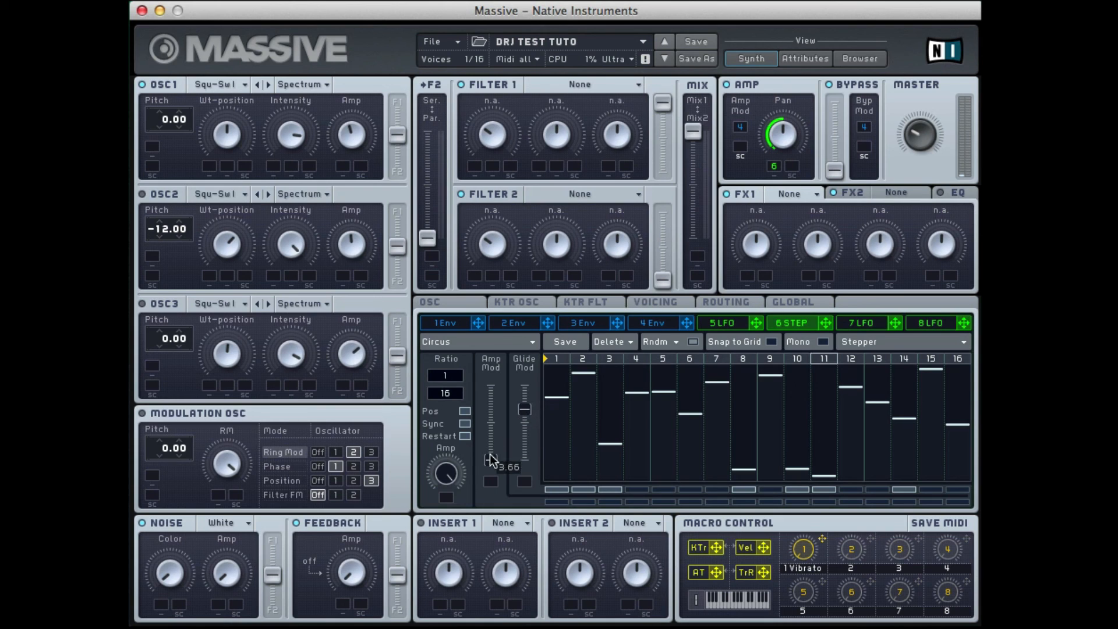
mouse_move(526, 408)
mouse_down()
mouse_move(532, 379)
mouse_move(532, 396)
mouse_up()
drag(599, 414, 613, 443)
drag(520, 399, 529, 494)
drag(526, 457, 529, 390)
drag(492, 455, 500, 396)
Step: Turn off the glide switches of steps 1, 2, 3, 8, 10, 11 and 14 in stepper 6
click(823, 489)
click(795, 489)
click(743, 489)
click(899, 490)
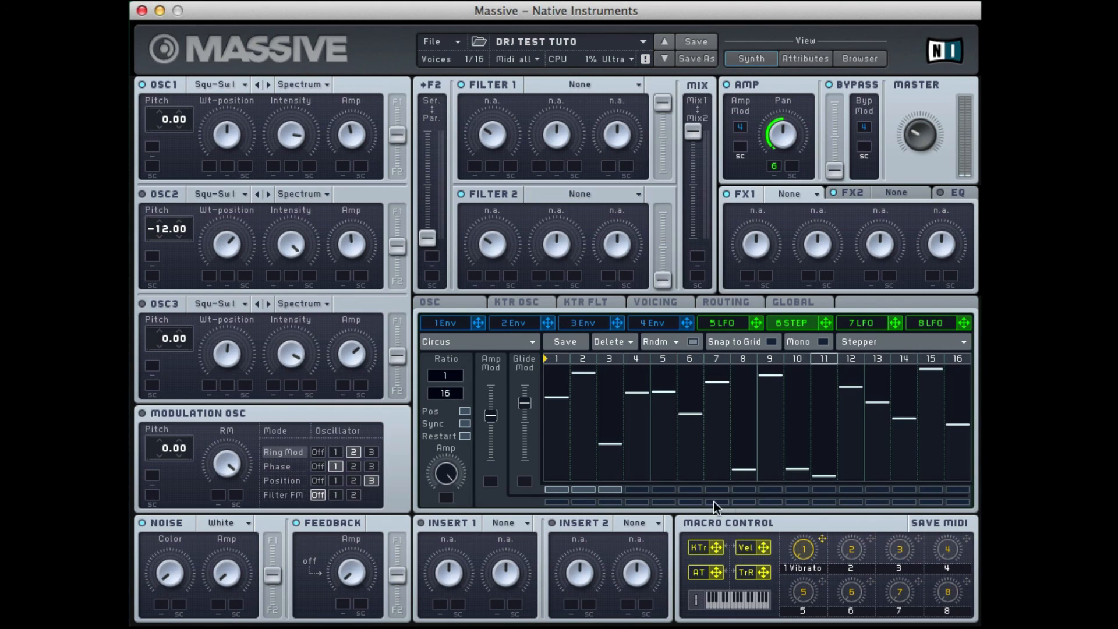
click(611, 490)
click(584, 490)
click(560, 489)
Step: Raise the Glide Mod fader to its maximum and enable glide on steps 3 to 7
drag(524, 407, 530, 378)
click(609, 489)
click(636, 490)
click(663, 490)
click(690, 490)
click(717, 490)
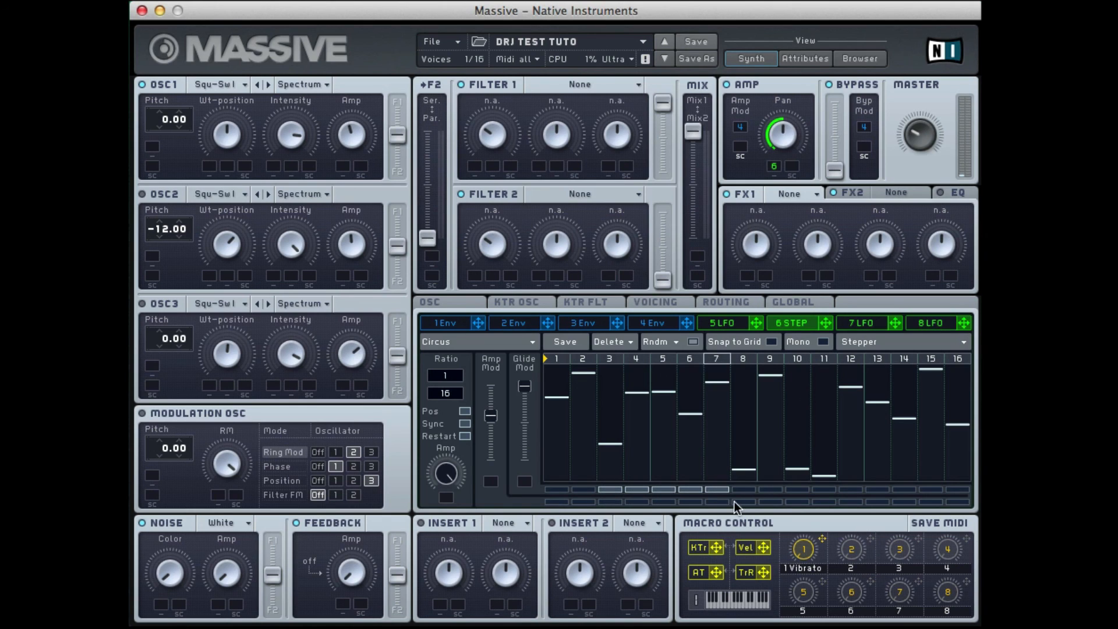
Step: Enable glide on steps 8 to 16 of stepper 6
click(823, 490)
click(850, 489)
click(877, 489)
click(904, 490)
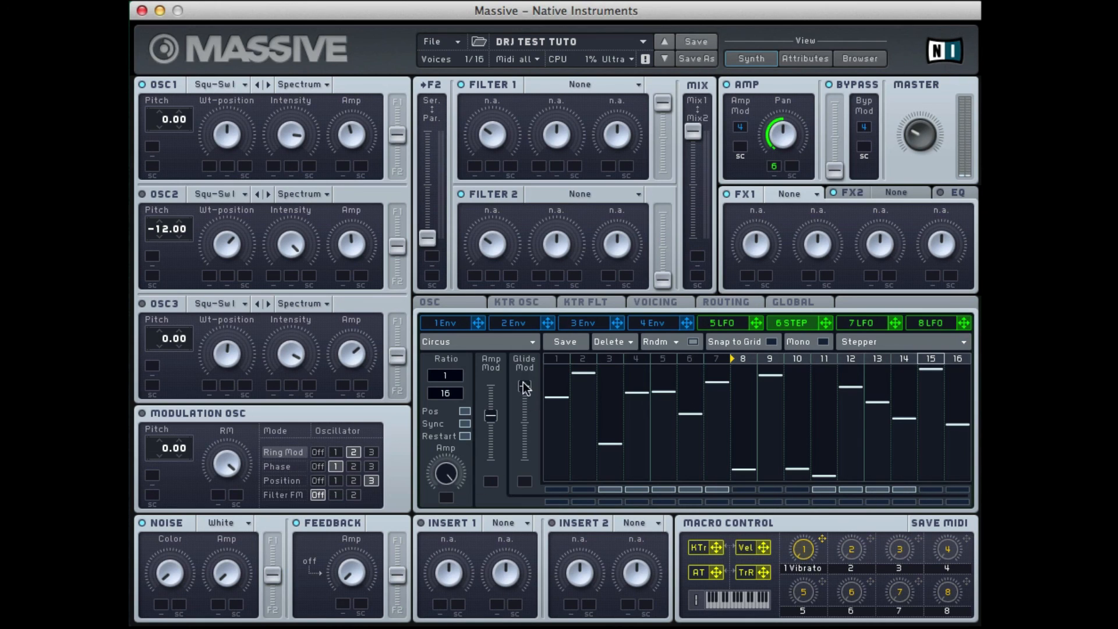
drag(734, 491, 948, 488)
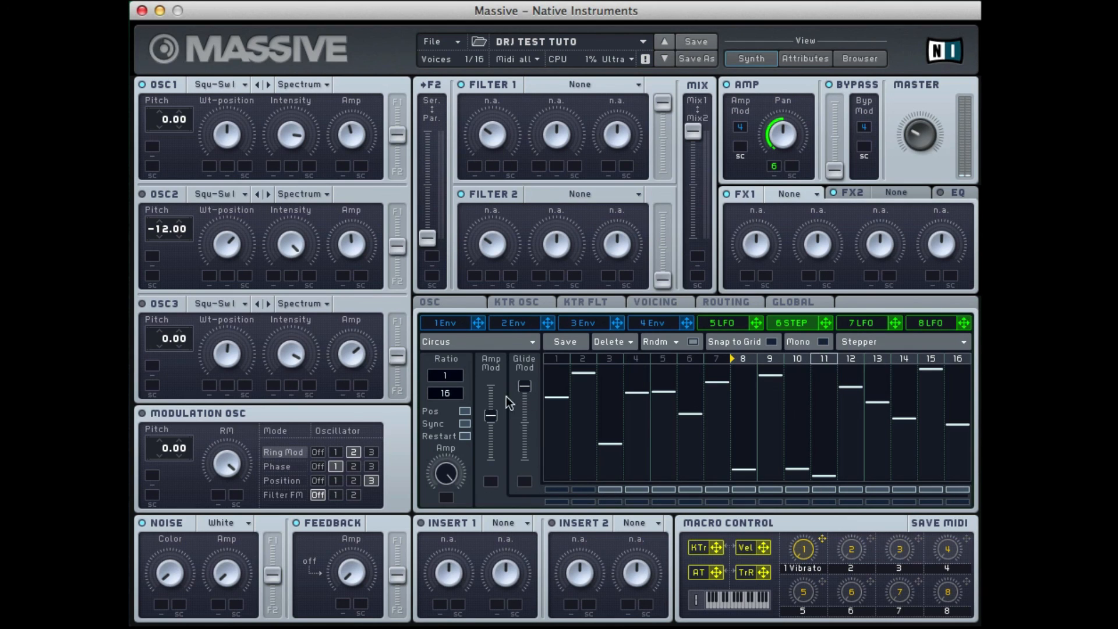
Step: Enable amp modulation on steps 8, 9 and 12 to 16, and raise the Amp Mod fader to its maximum
drag(739, 502, 766, 502)
drag(848, 501, 867, 501)
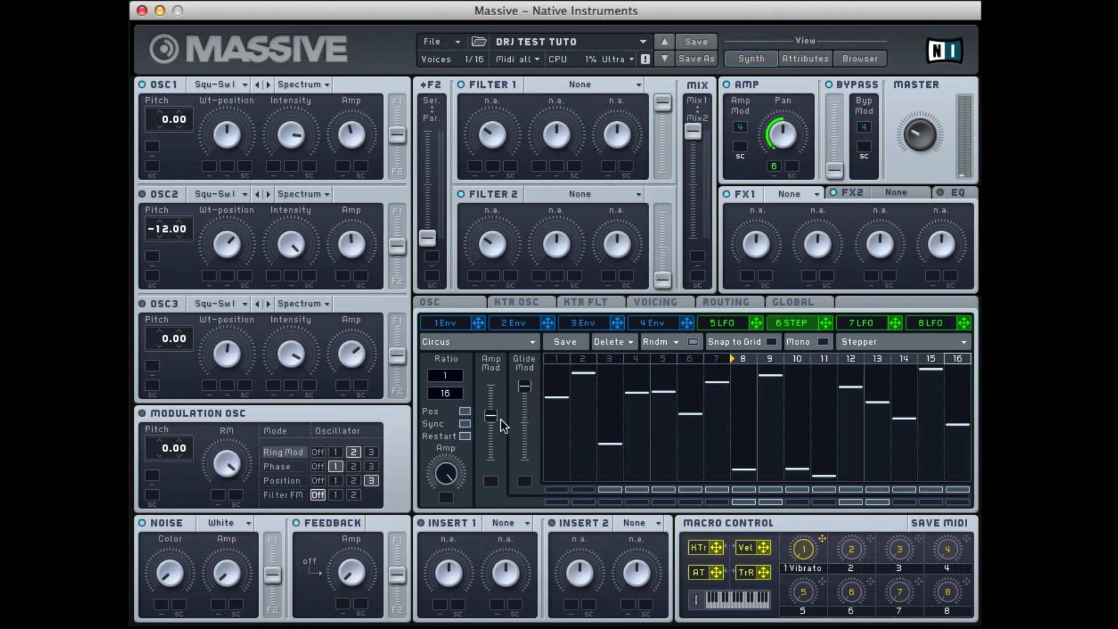
drag(492, 415, 494, 365)
drag(896, 503, 983, 507)
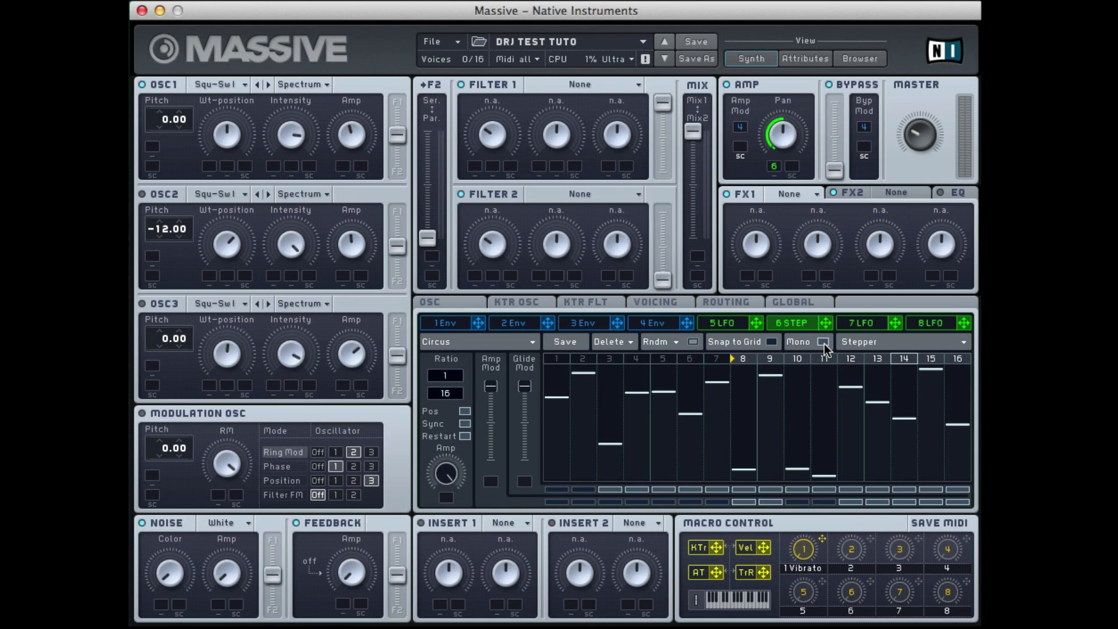
Step: Randomize only the levels of stepper 6, followed by randomizing all of its step settings
click(877, 343)
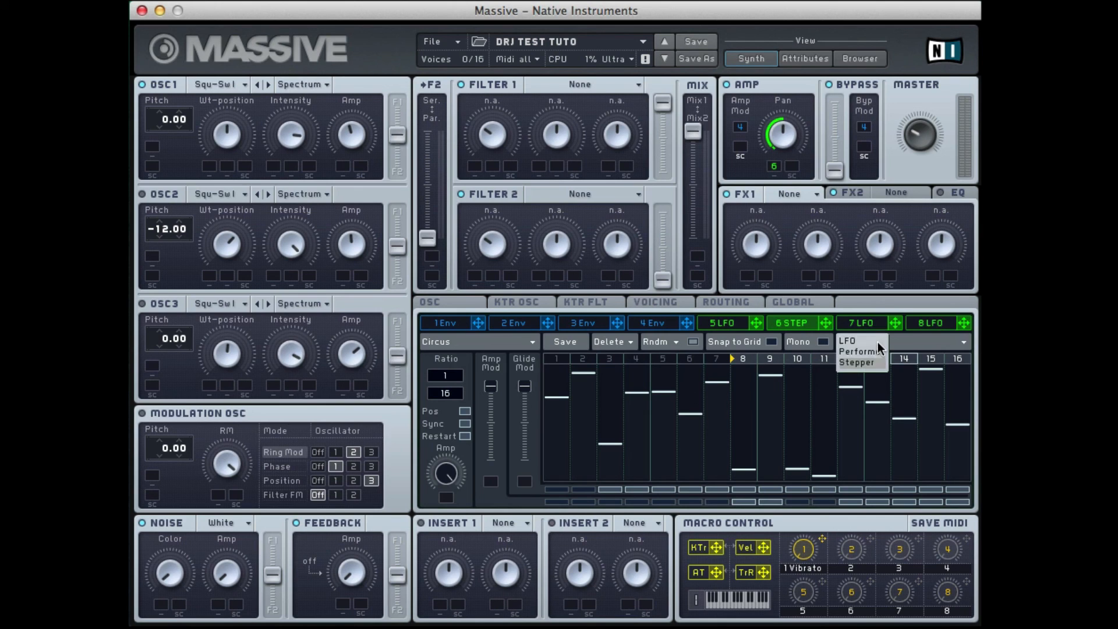
click(910, 342)
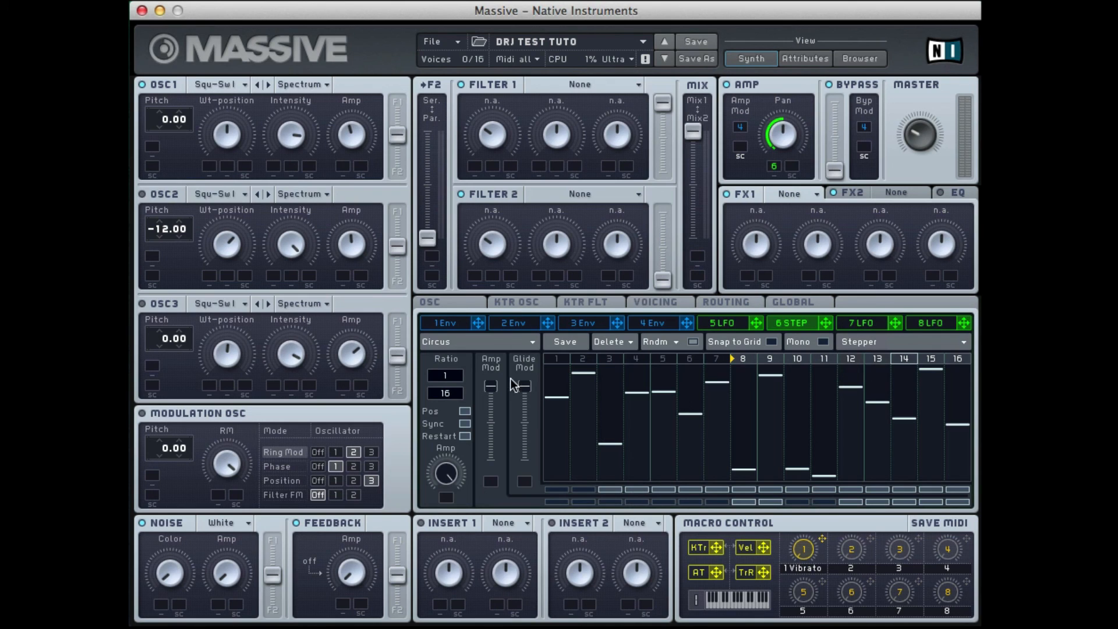
click(674, 342)
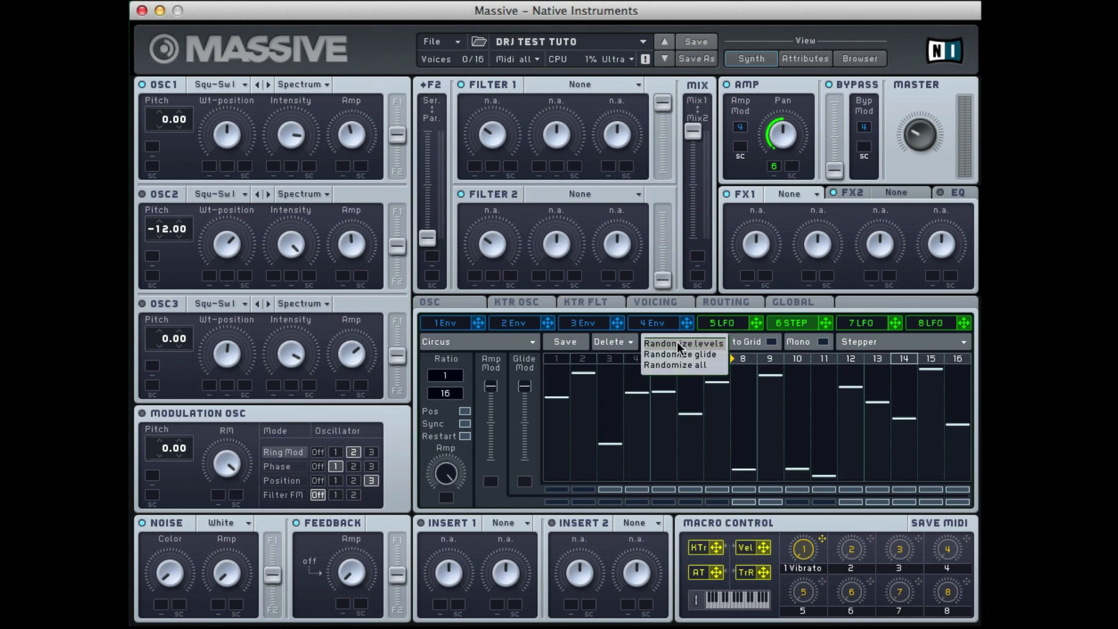
click(678, 344)
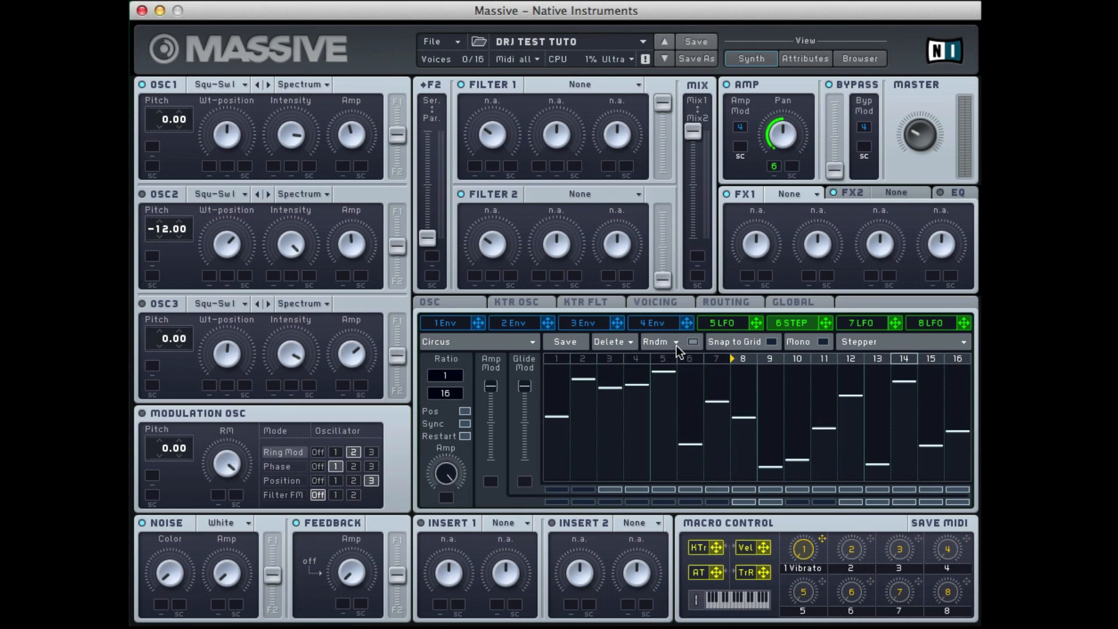
click(676, 345)
click(672, 363)
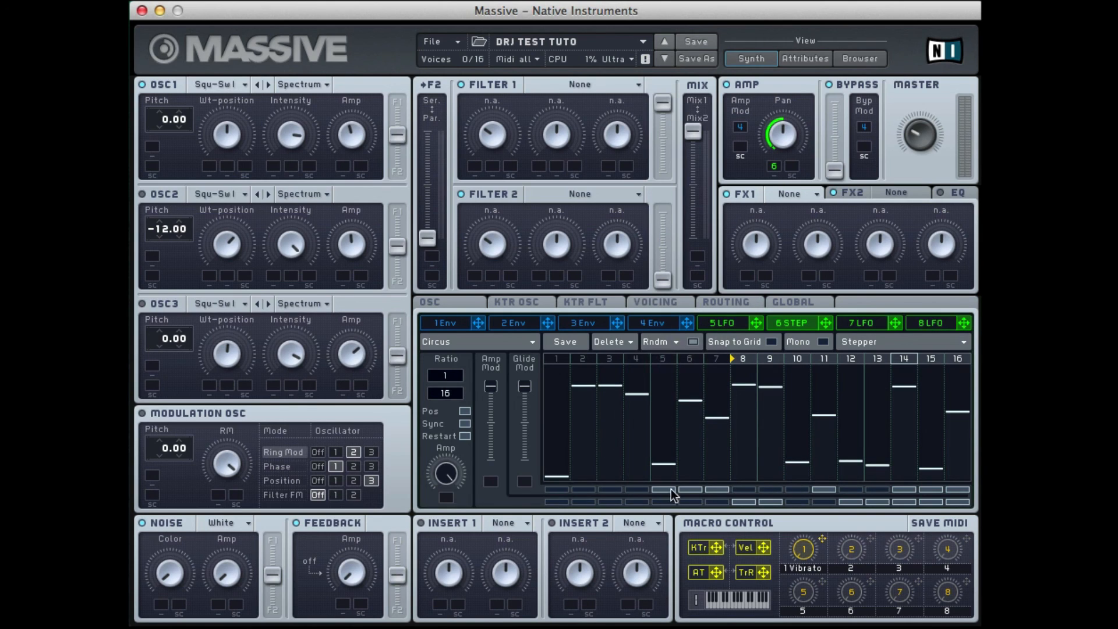
Step: Randomize only the glide switches of stepper 6 twice and lower its Glide Mod fader slightly
click(677, 342)
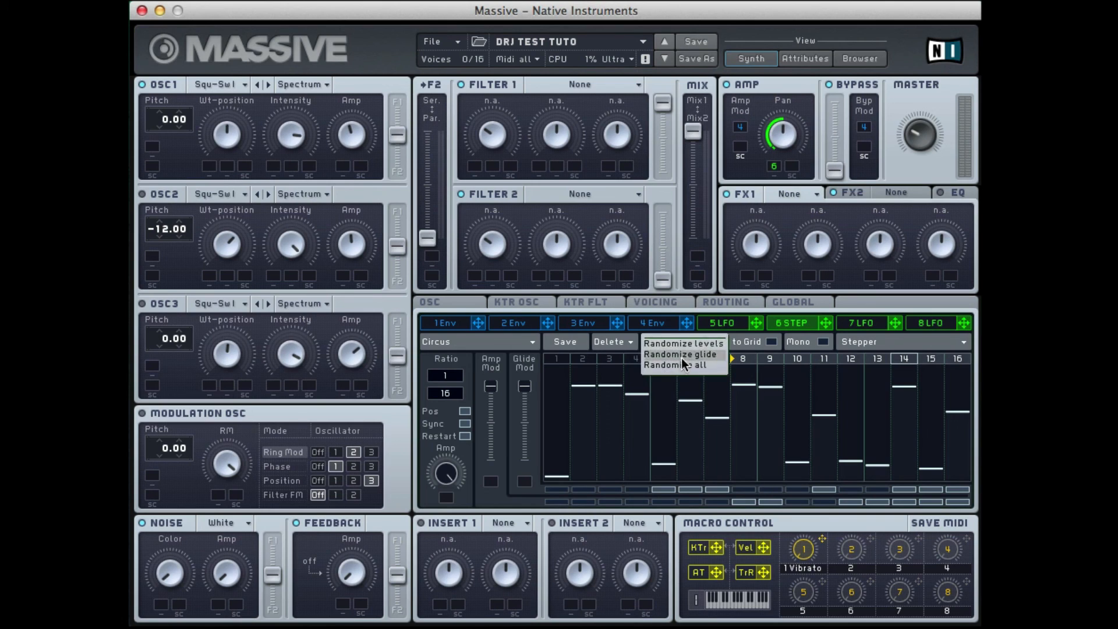
click(681, 358)
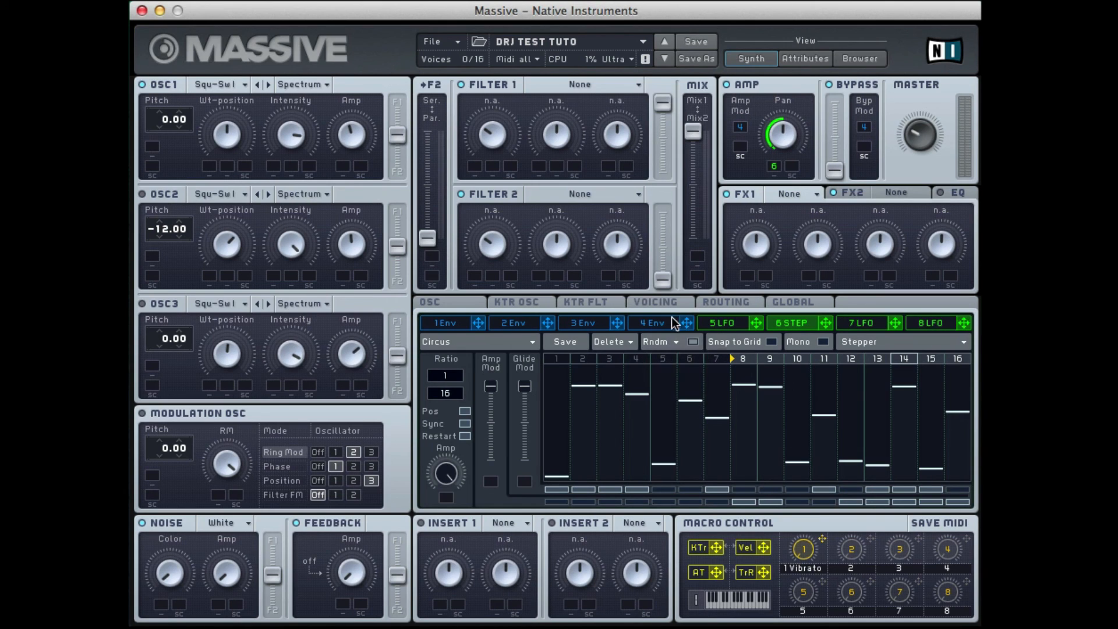
click(678, 342)
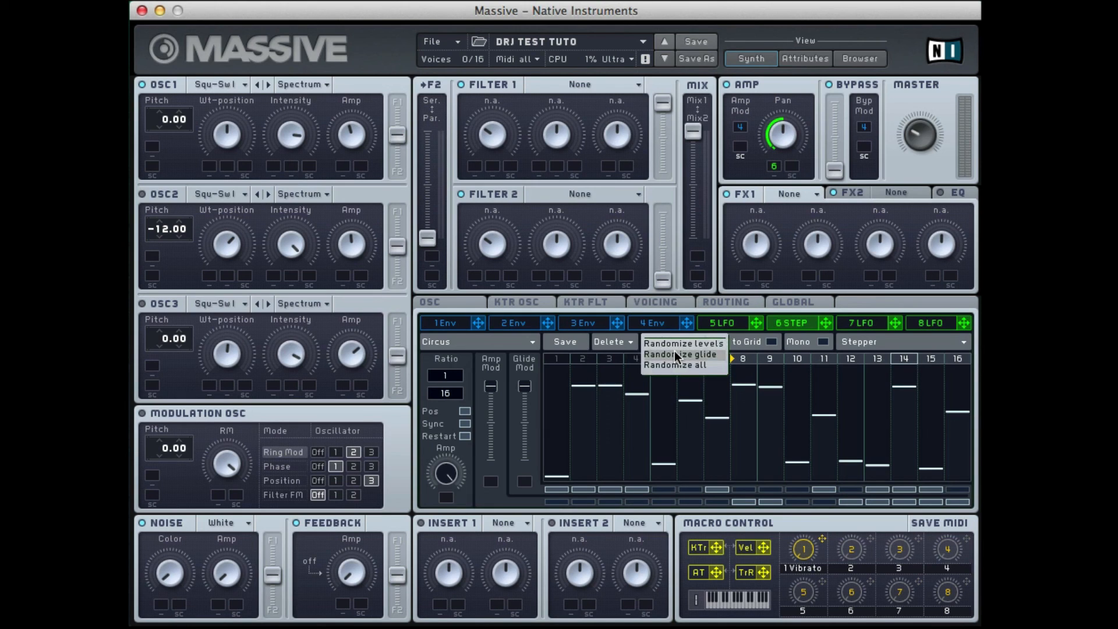
click(675, 354)
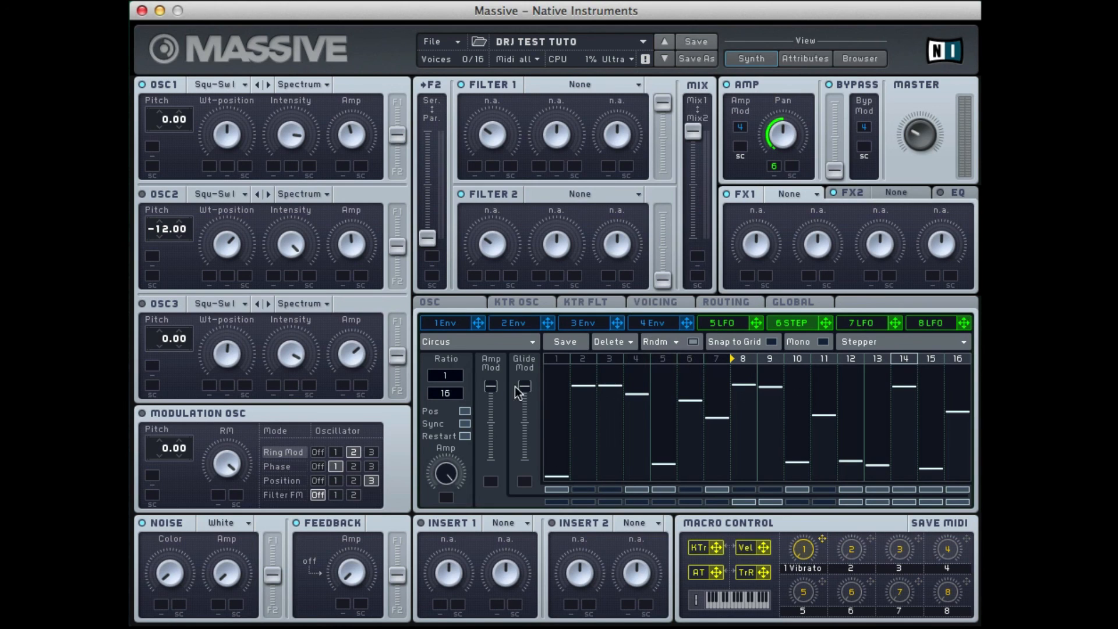
drag(526, 396, 526, 391)
Step: Switch modulator 6 from Stepper to Performer and lower its XFade Seq fader
click(868, 343)
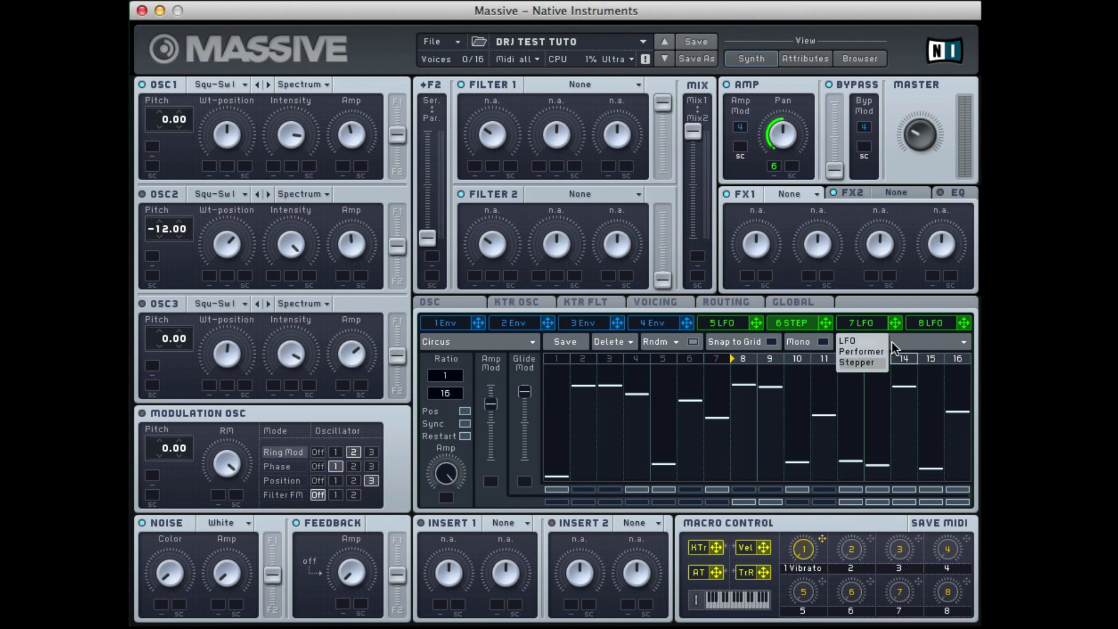
click(862, 351)
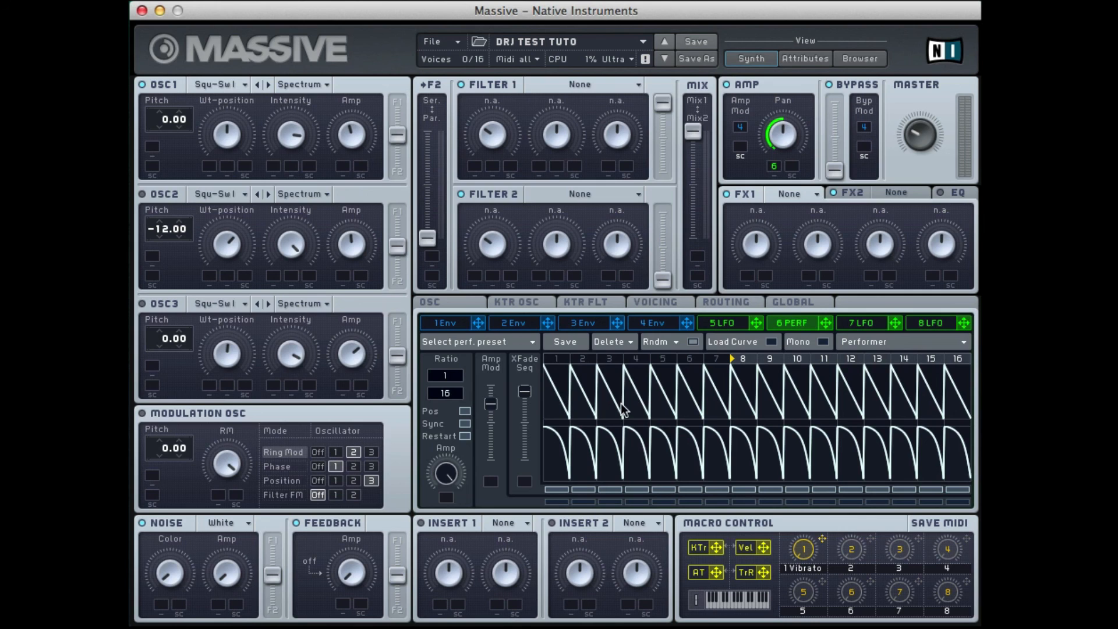
drag(525, 392, 522, 460)
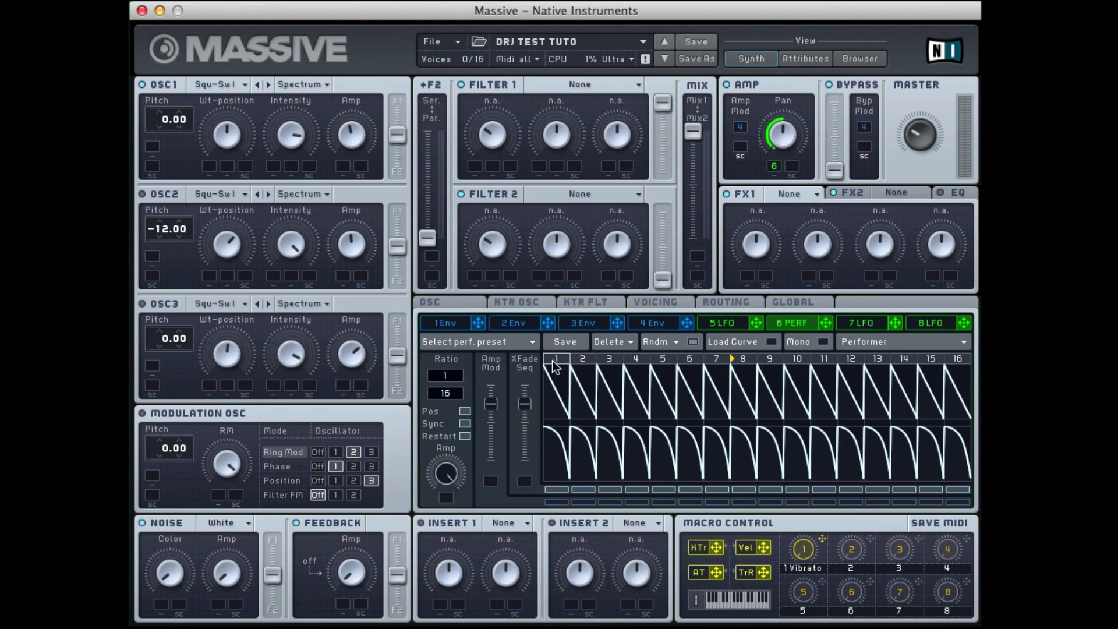
Step: Move performer 6's sequence start to step 1 and load the factory preset Additional Rhythm
drag(732, 358, 551, 360)
click(506, 343)
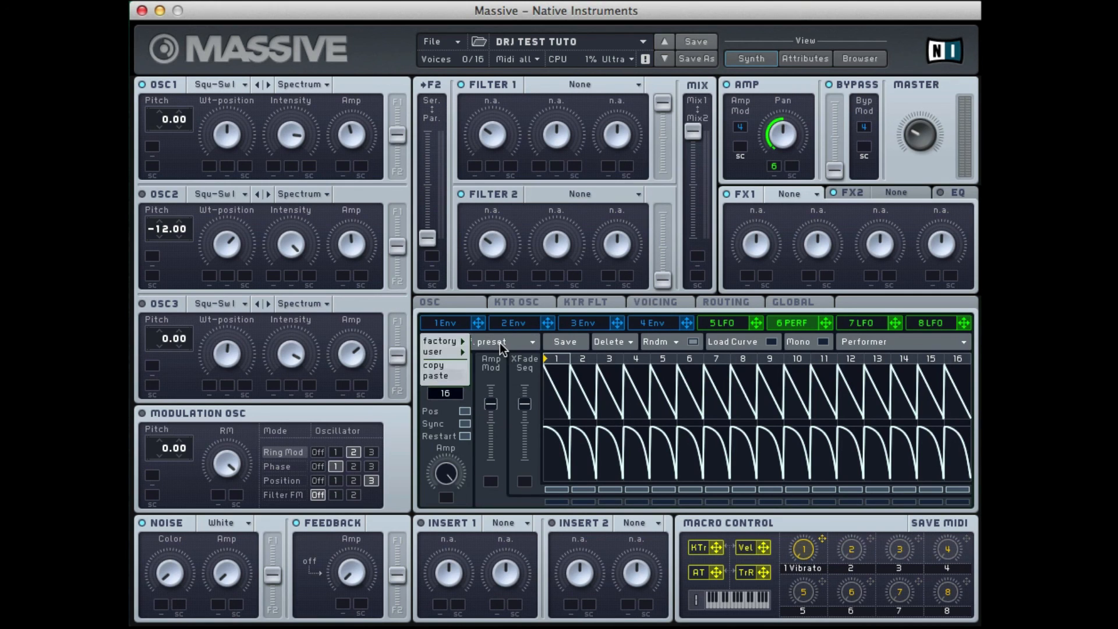
click(484, 345)
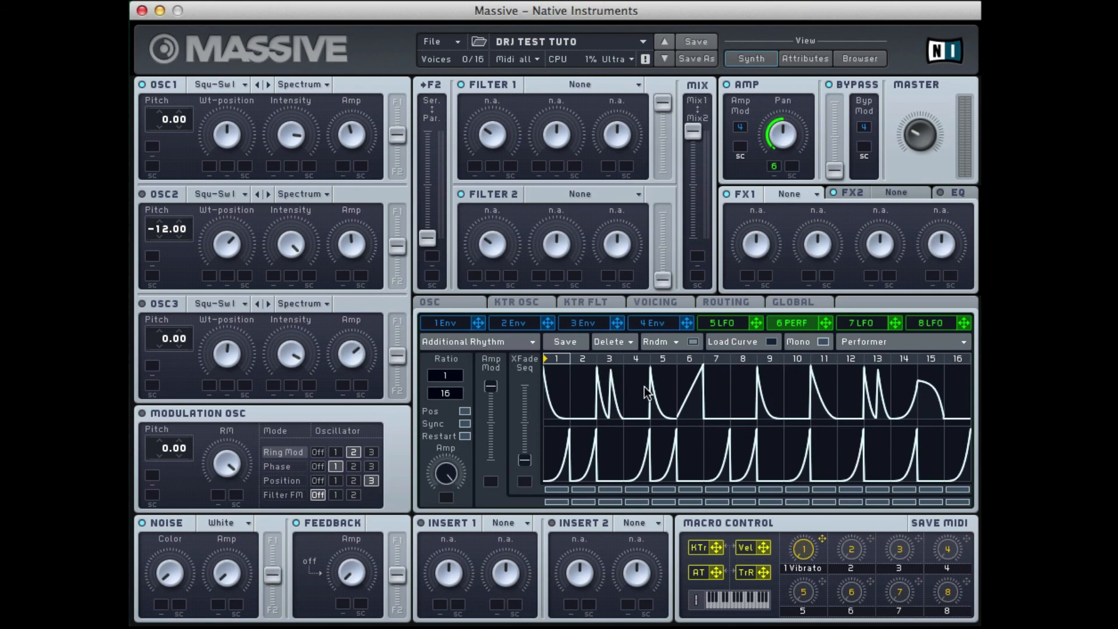
Step: Load the factory preset Back and Forth into performer 6, followed by Halftime X-Fader
click(463, 341)
mouse_move(461, 352)
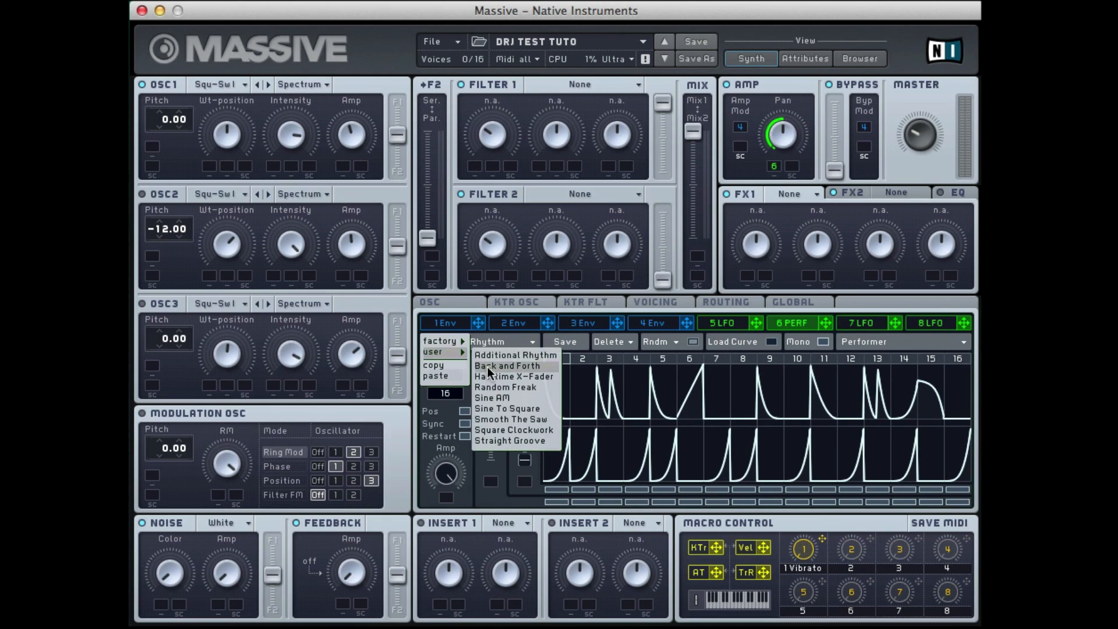
click(487, 366)
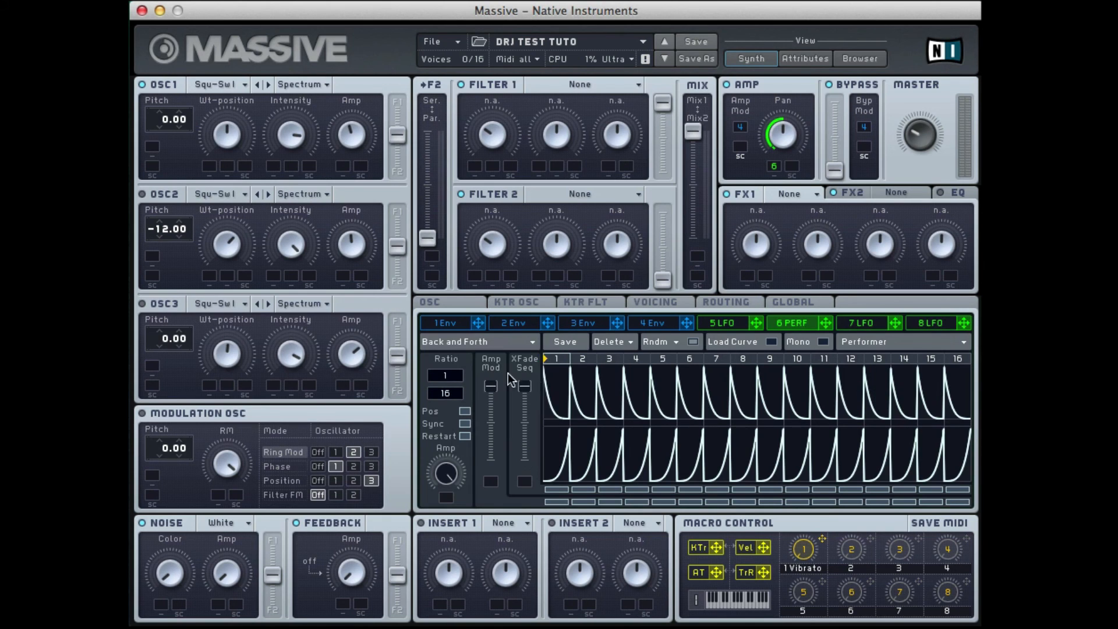
click(461, 341)
mouse_move(461, 352)
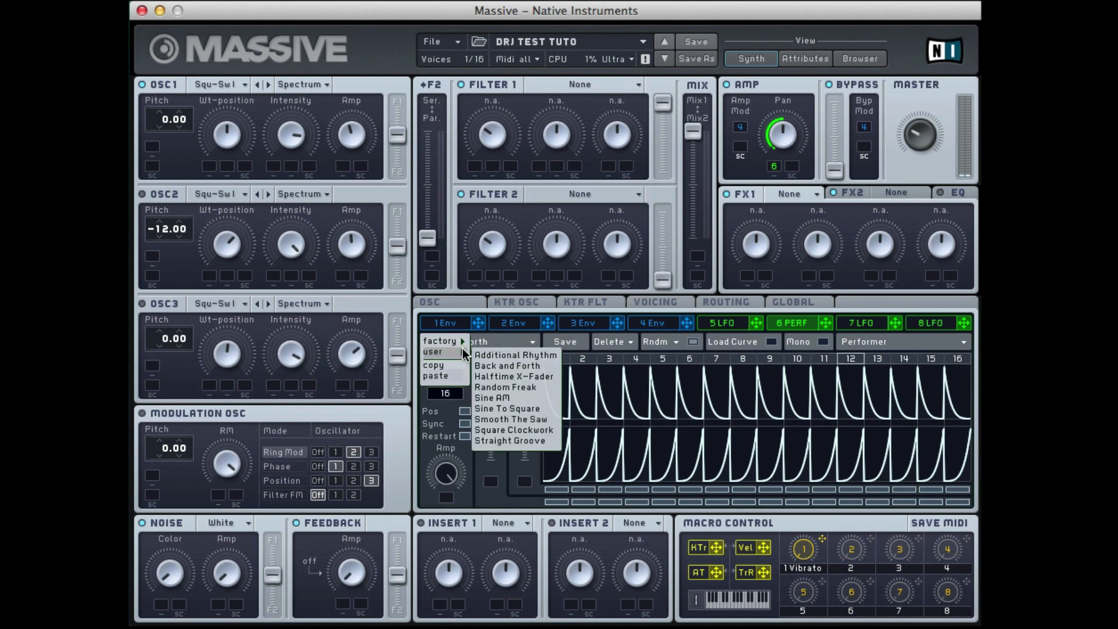
click(487, 376)
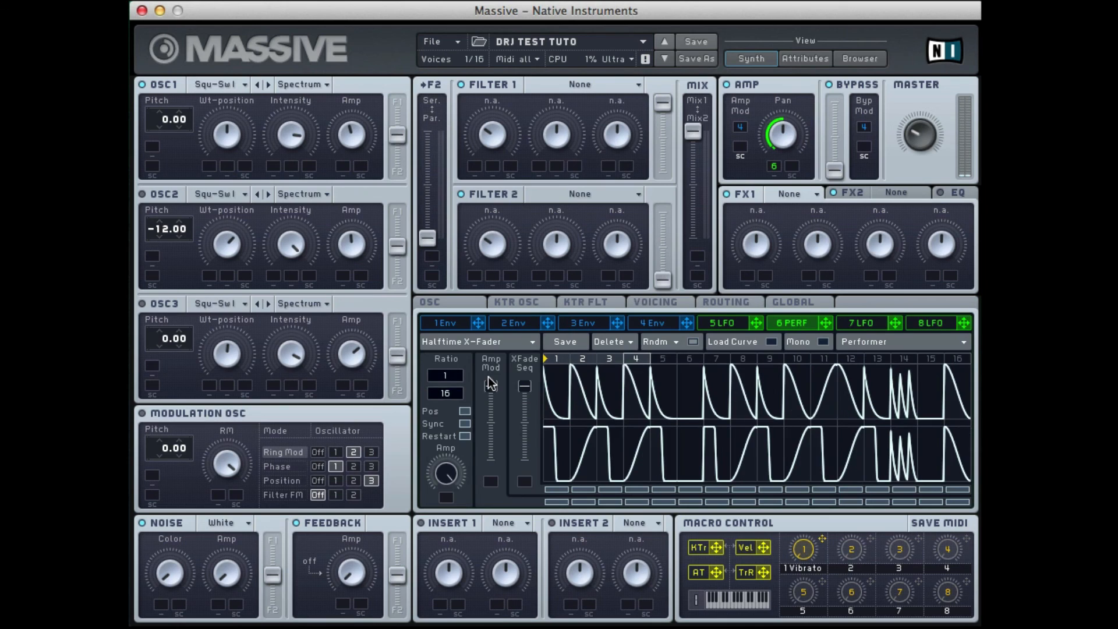
Step: Examine the Performer's delete and randomize options, and show and hide its Load Curve selection
click(629, 342)
click(679, 341)
click(679, 341)
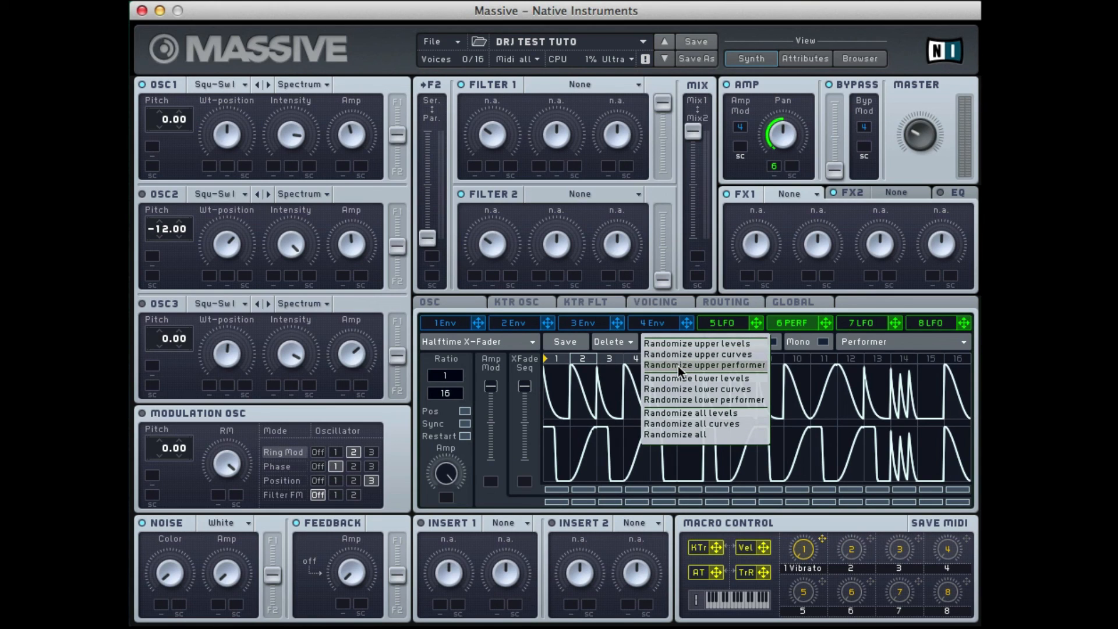
click(800, 341)
click(770, 344)
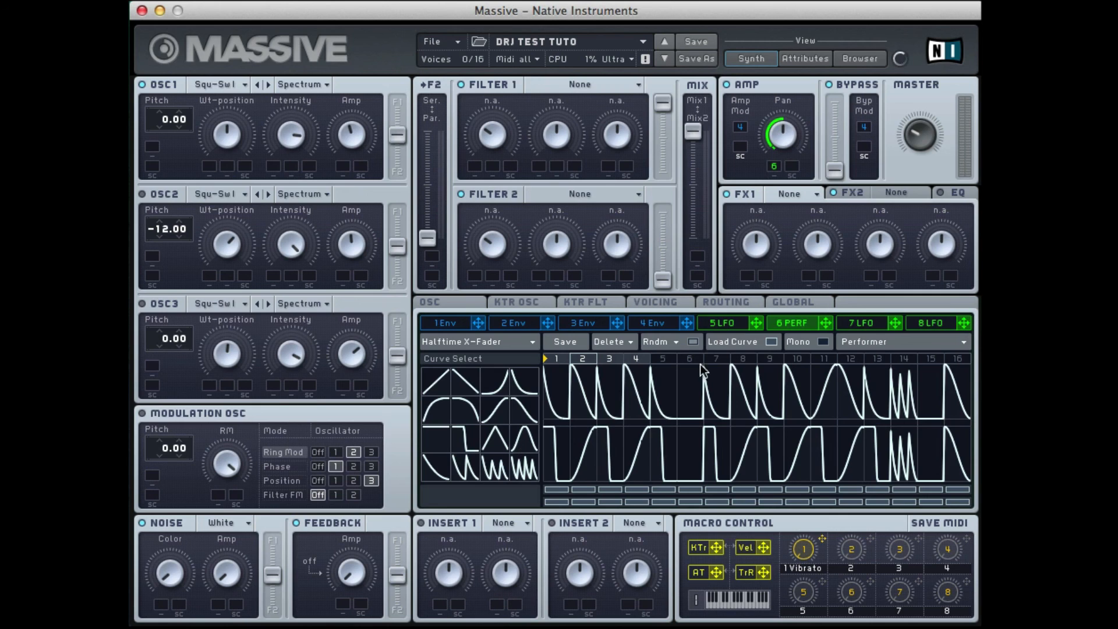
click(770, 344)
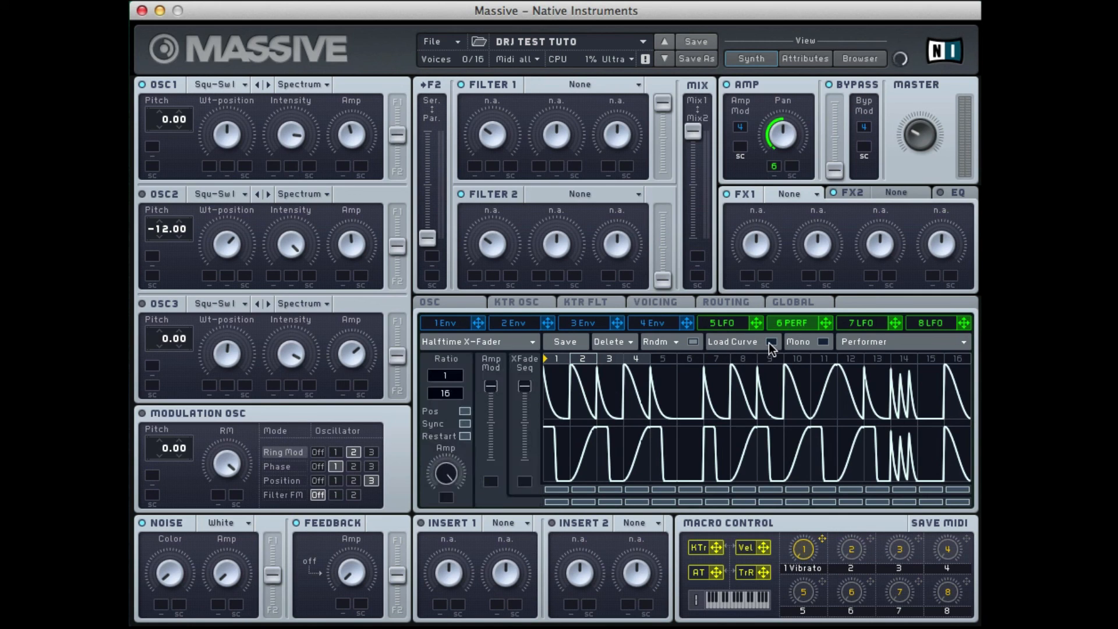
Step: Turn off Sync for performer 6 to use a free Rate instead of a ratio
click(464, 424)
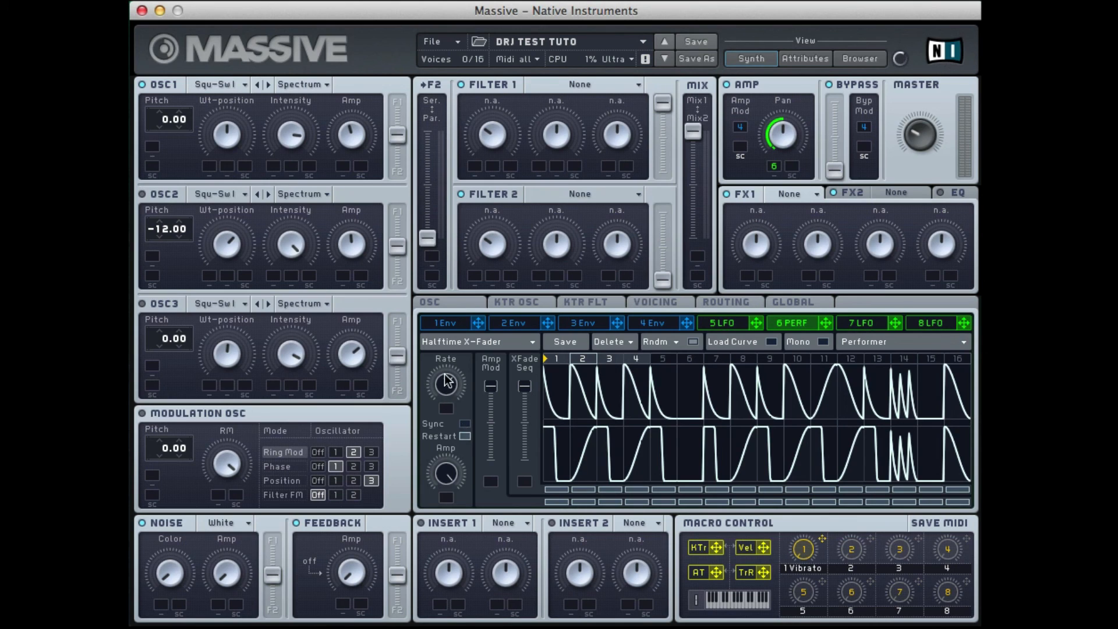
Step: Raise performer 6's Rate, lower its Amp Mod slightly and set XFade Seq close to the upper end
mouse_move(447, 382)
mouse_down()
mouse_move(450, 404)
mouse_move(453, 380)
mouse_up()
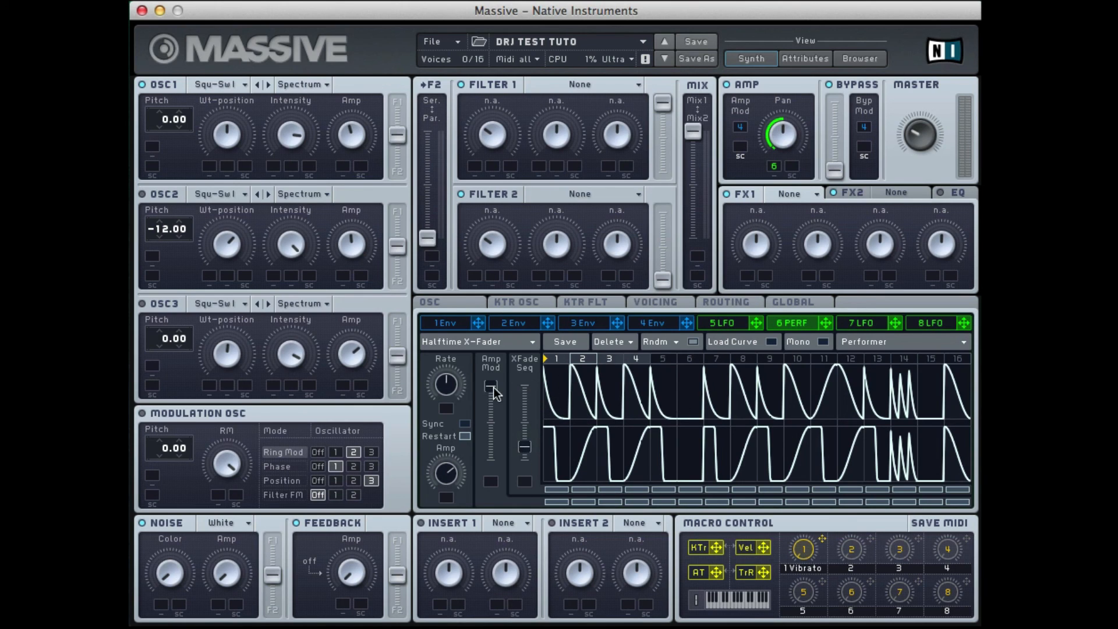
drag(491, 389, 489, 452)
drag(447, 373, 451, 338)
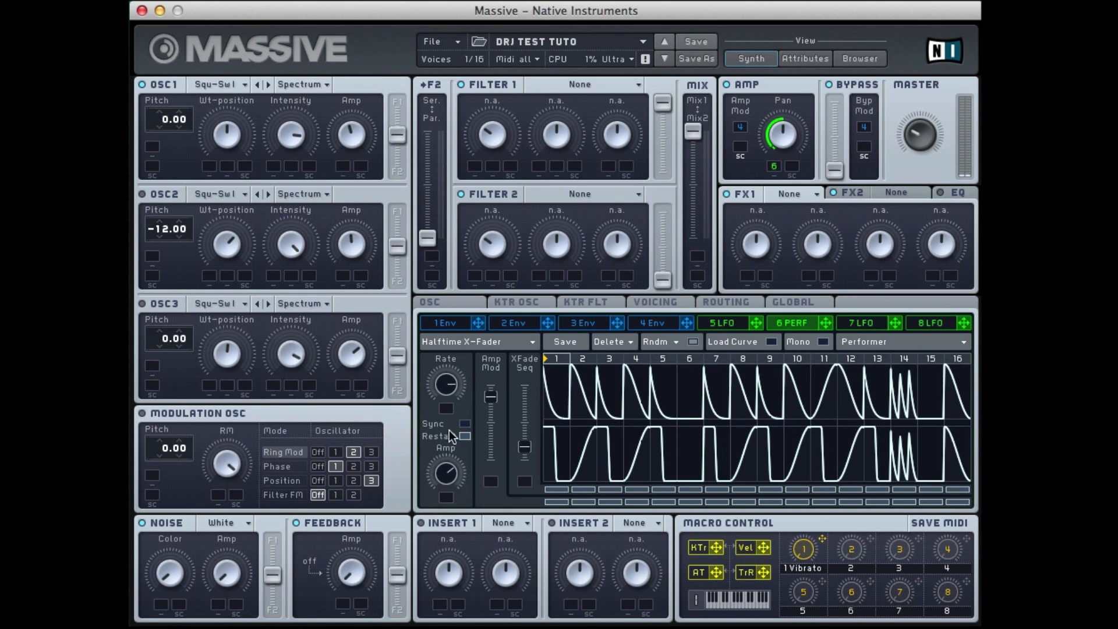
drag(527, 442, 527, 402)
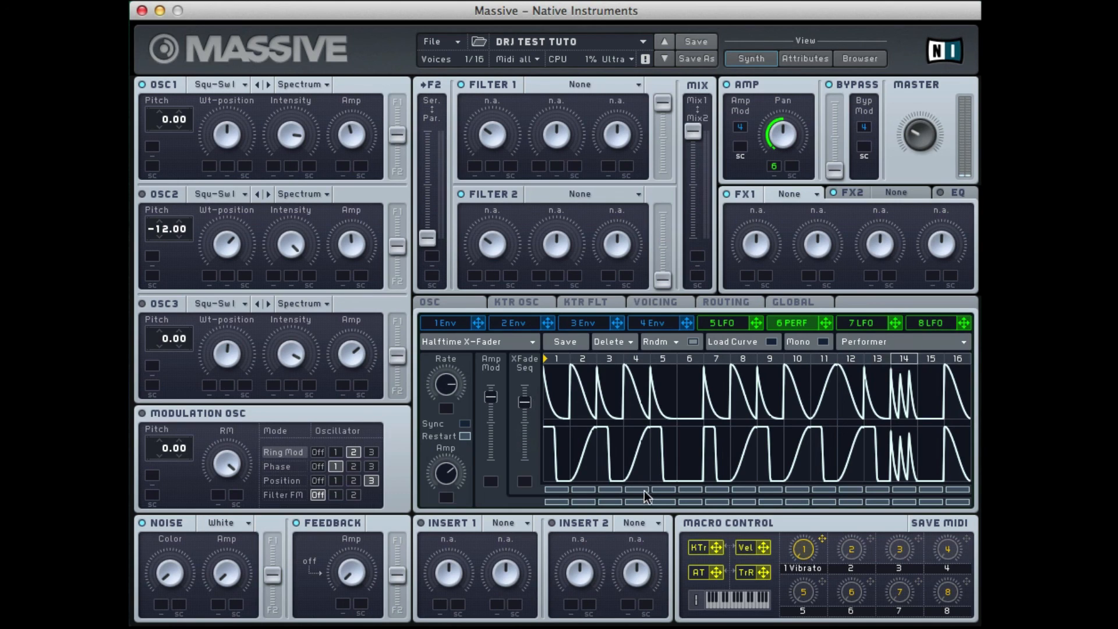
Step: Disable the upper-row switches of steps 4, 5, 10 and 11 and the lower-row switch of step 11, and adjust performer 6's Amp
drag(637, 489, 664, 489)
click(799, 489)
click(826, 489)
click(825, 501)
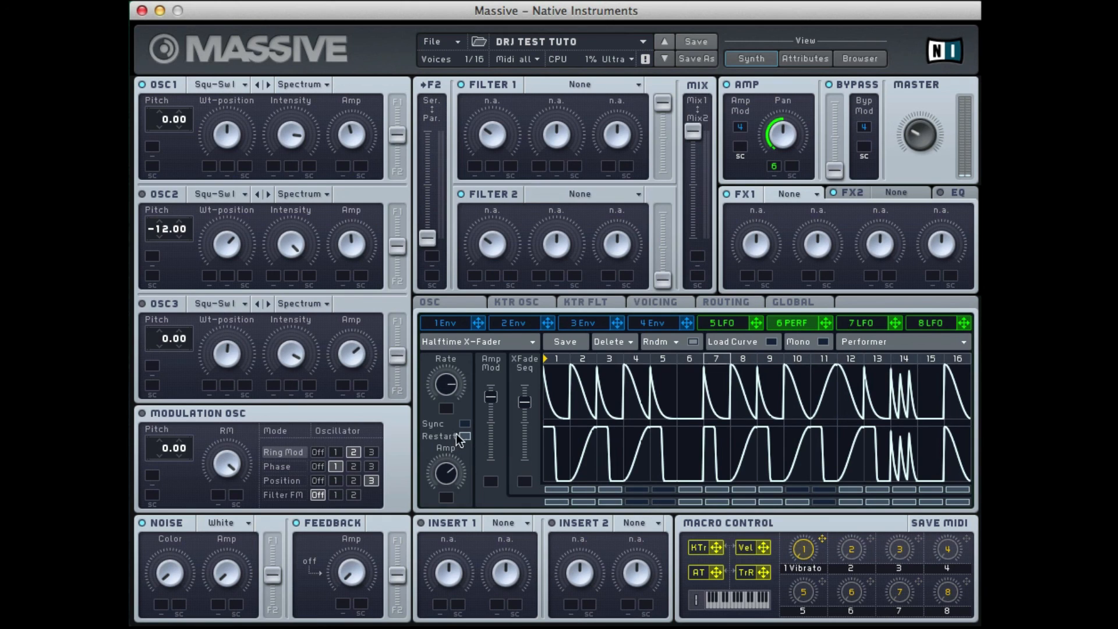
drag(444, 476, 463, 551)
drag(459, 456, 460, 465)
Step: With Load Curve, place the four-spike curve in step 8 of the lower sequence and a rising S-curve in step 3 of the upper one
click(770, 341)
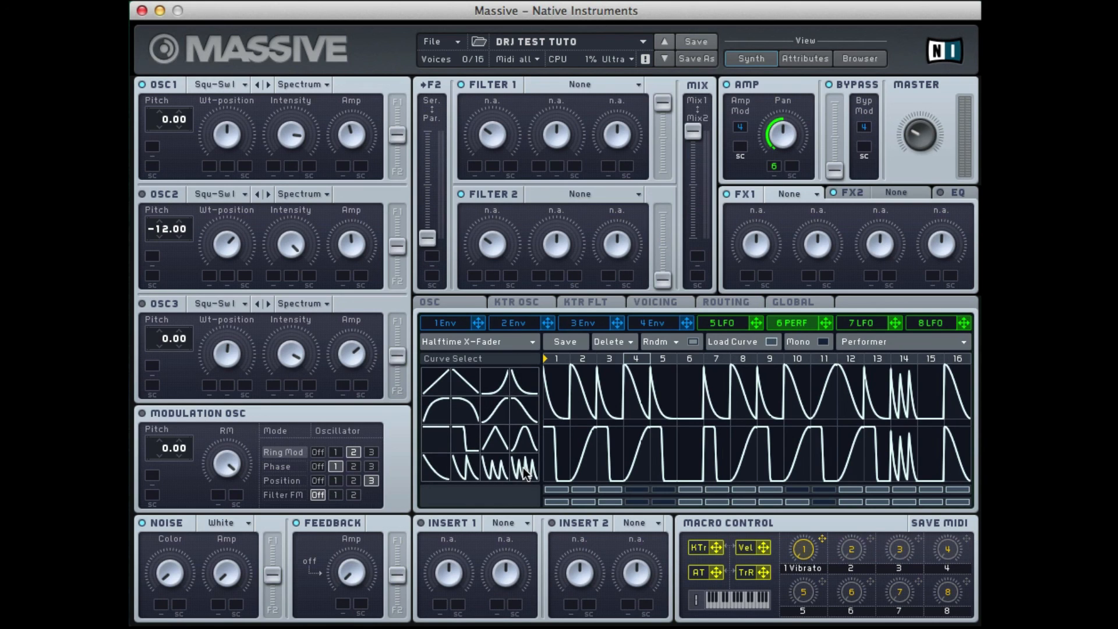
click(738, 443)
click(742, 455)
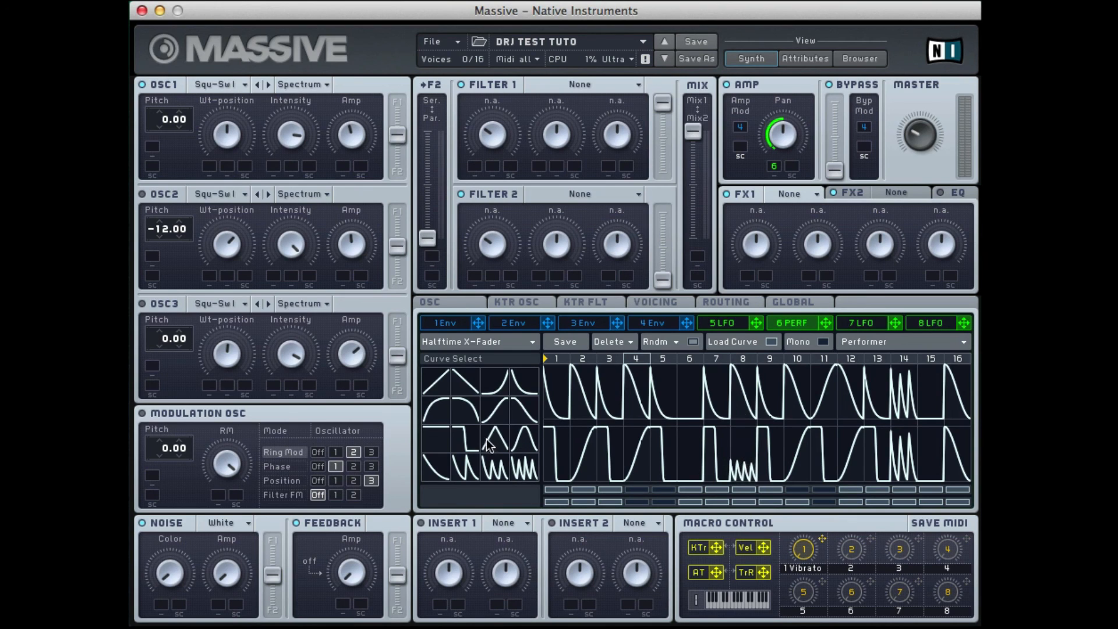
click(494, 412)
click(609, 395)
drag(606, 406, 606, 370)
Step: Place a straight falling ramp in step 7 of the upper sequence and the double-spike curve in step 4 of the lower one, adjusting their heights
click(461, 389)
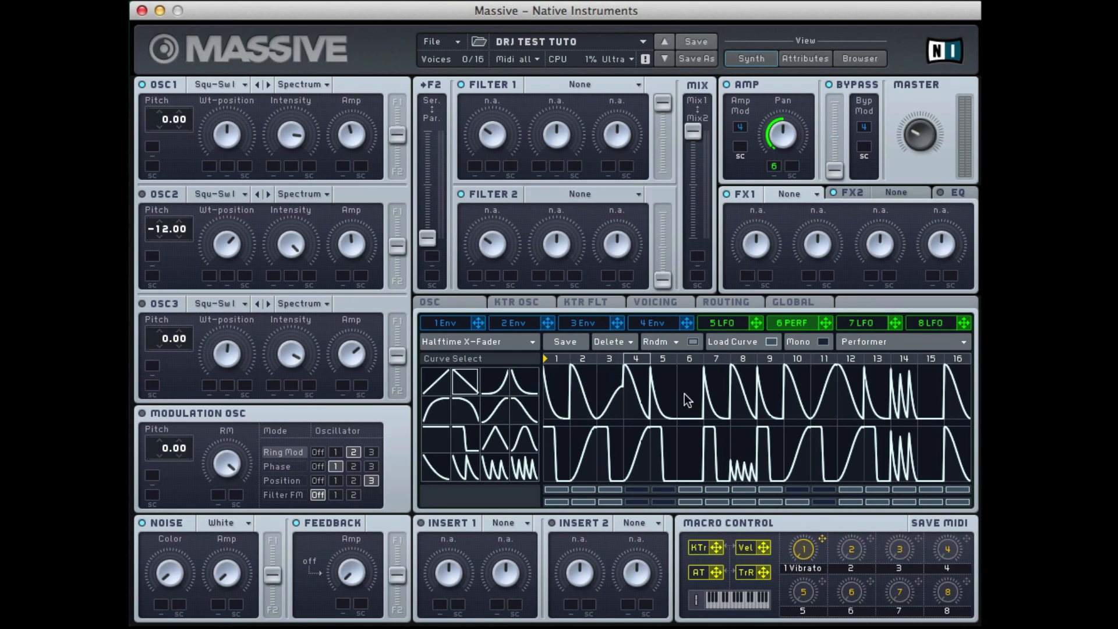
click(706, 394)
drag(710, 388, 709, 367)
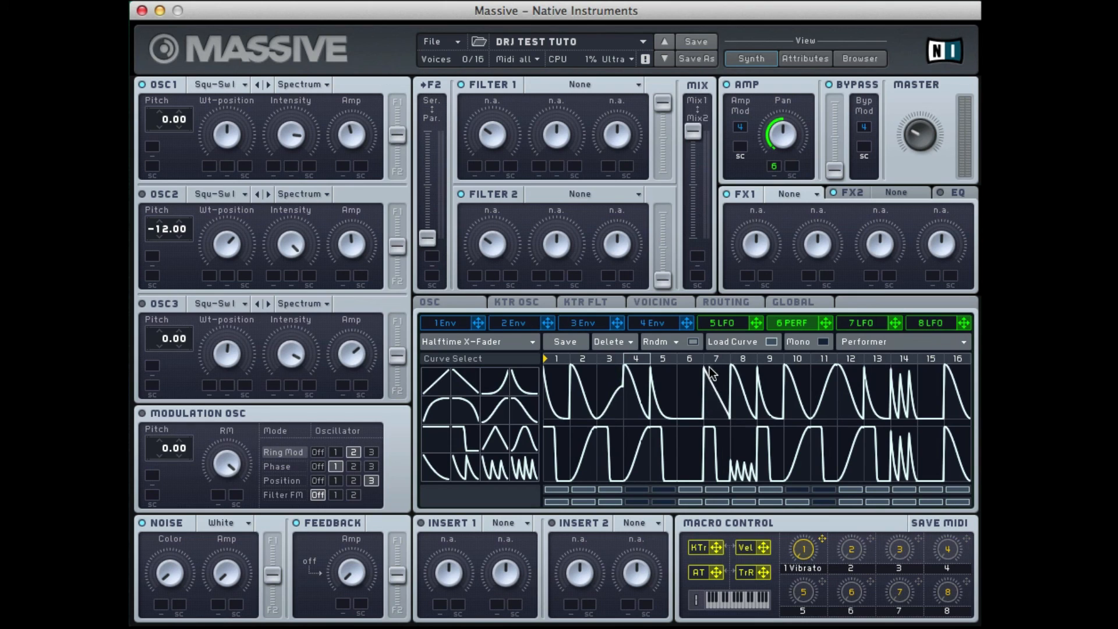
click(465, 467)
click(641, 452)
mouse_move(639, 467)
mouse_down()
mouse_move(635, 419)
mouse_move(647, 448)
mouse_up()
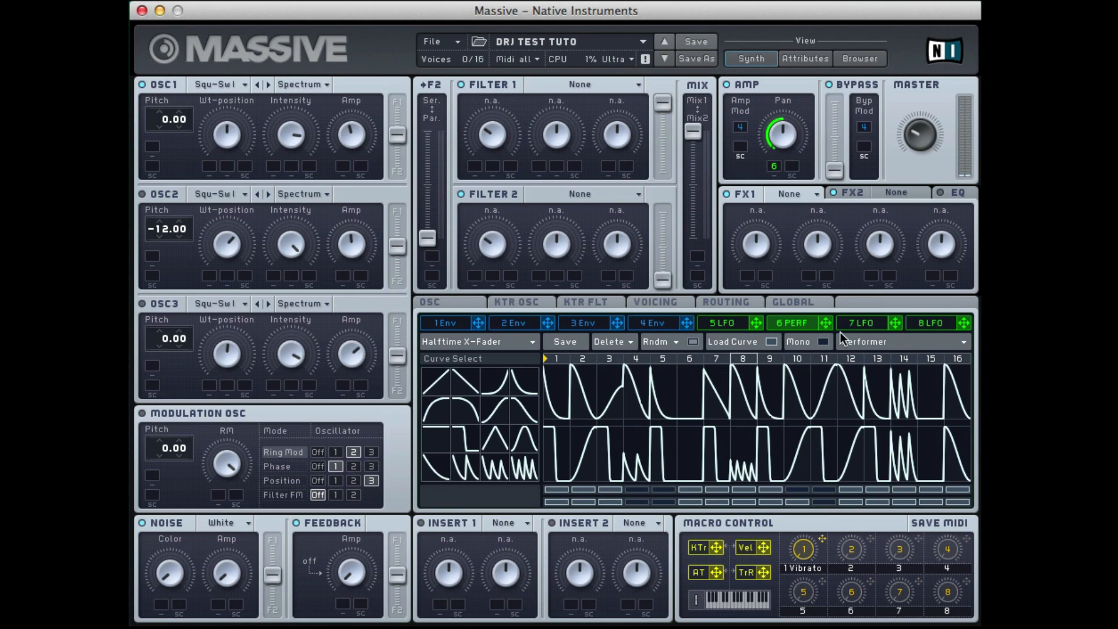
Step: Assign performer 6 to OSC1's Wt-position and switch off the performer modulation on Pan
drag(687, 340, 208, 245)
right_click(774, 167)
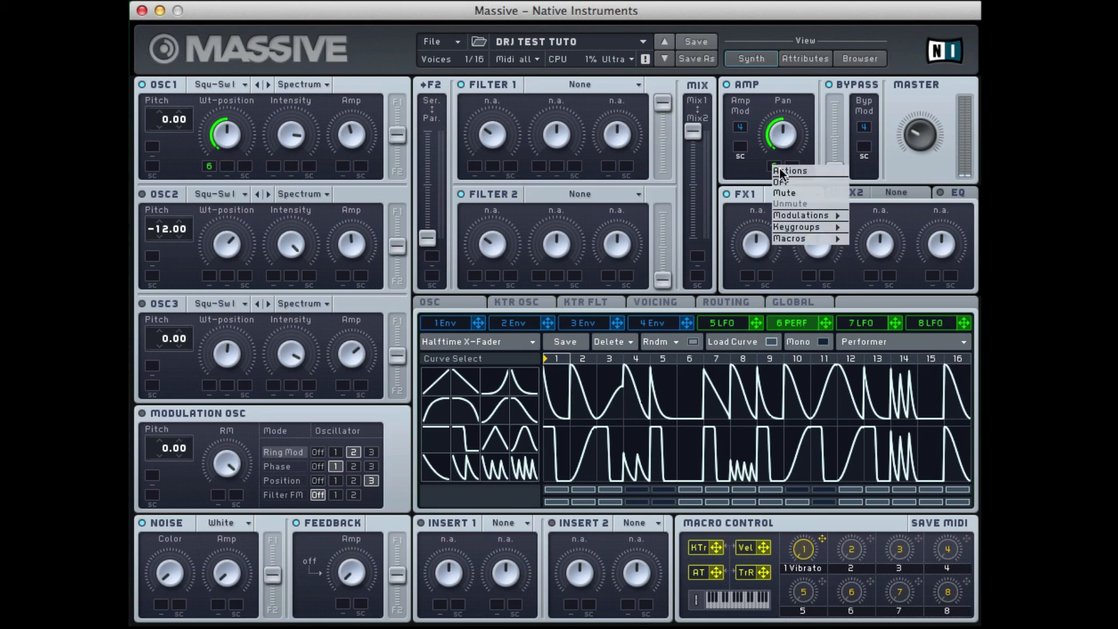
click(783, 183)
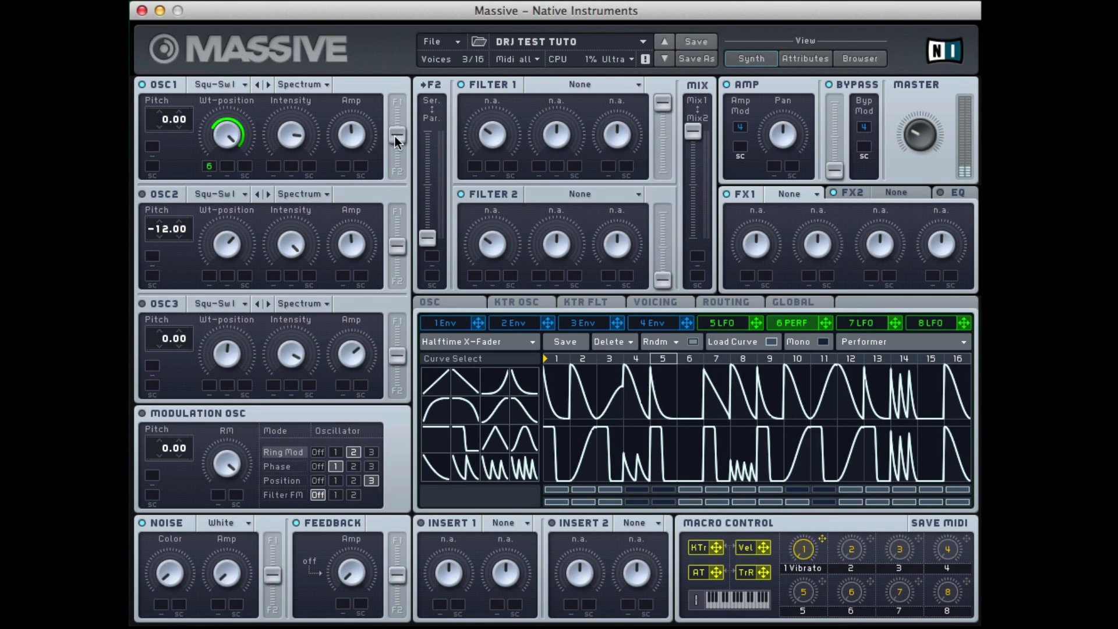
Step: Load the Reverb effect into FX1
click(795, 194)
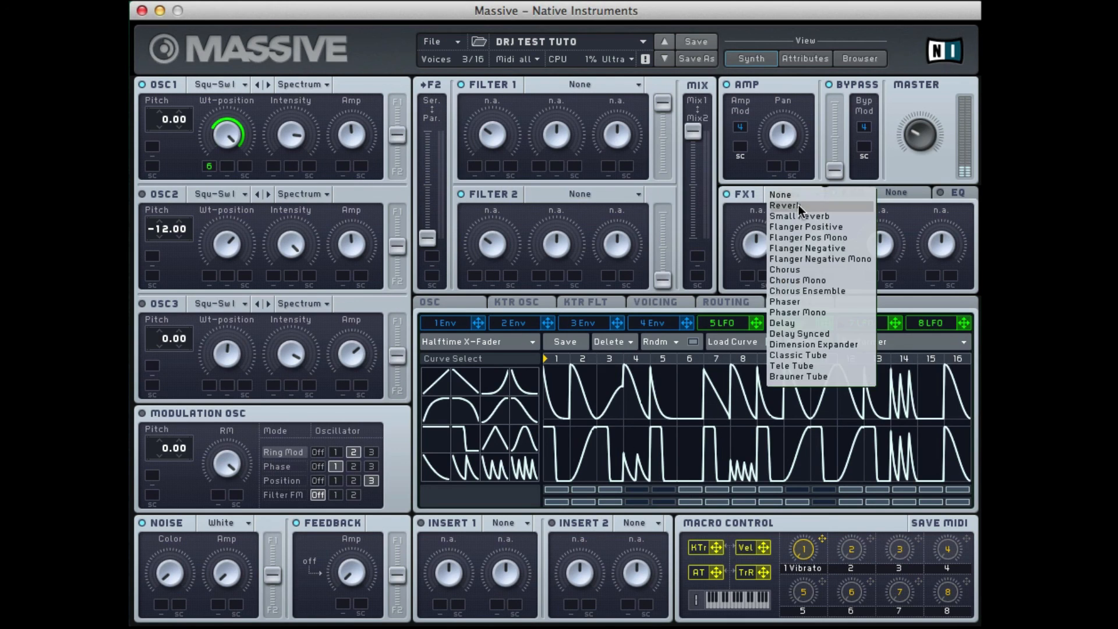
click(797, 206)
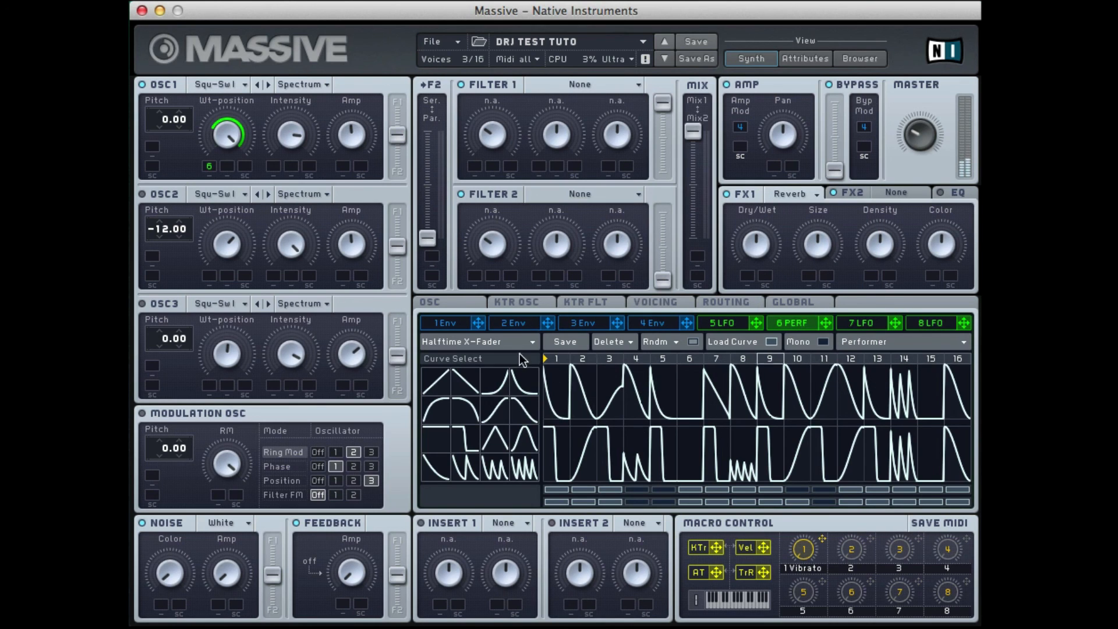
Step: Load the factory preset Sine To Square into performer 6, followed by Square Clockwork
click(510, 342)
mouse_move(448, 344)
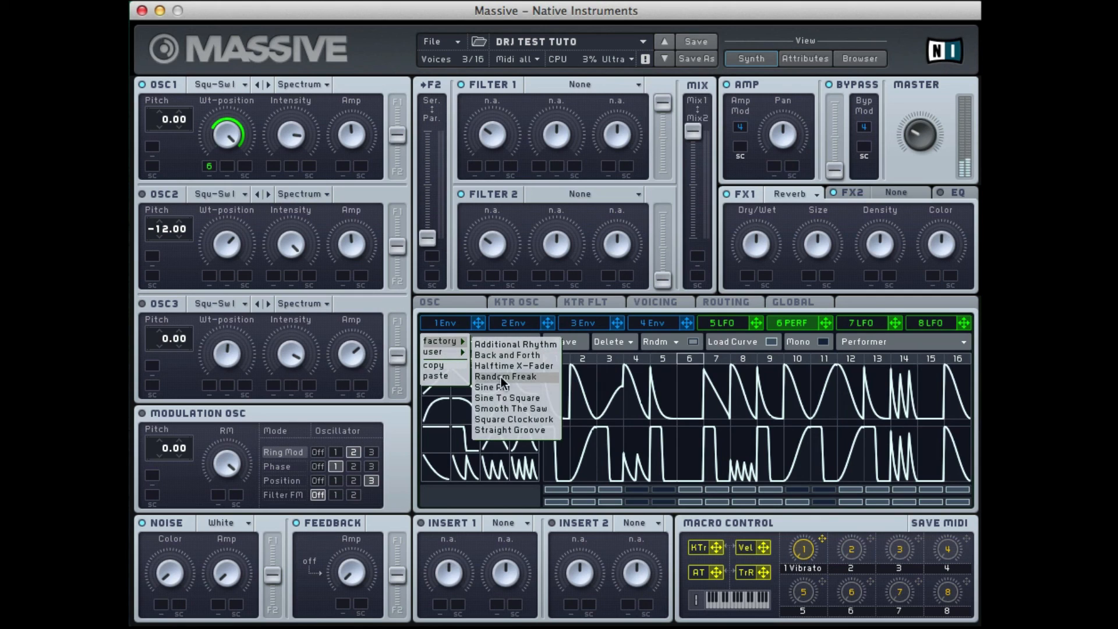
click(508, 398)
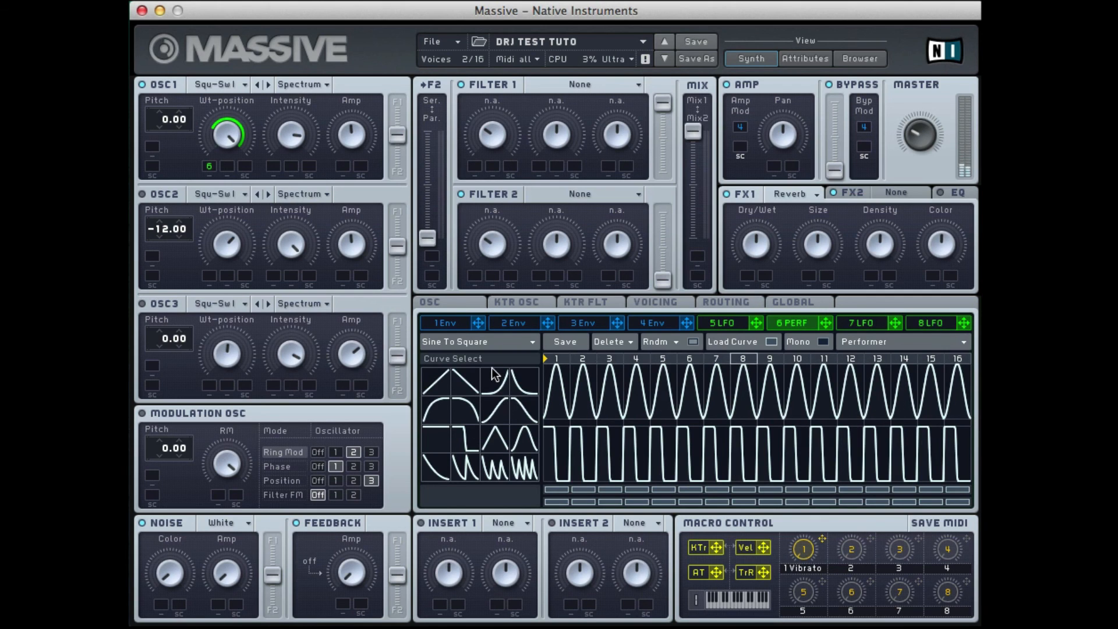
click(495, 343)
mouse_move(457, 341)
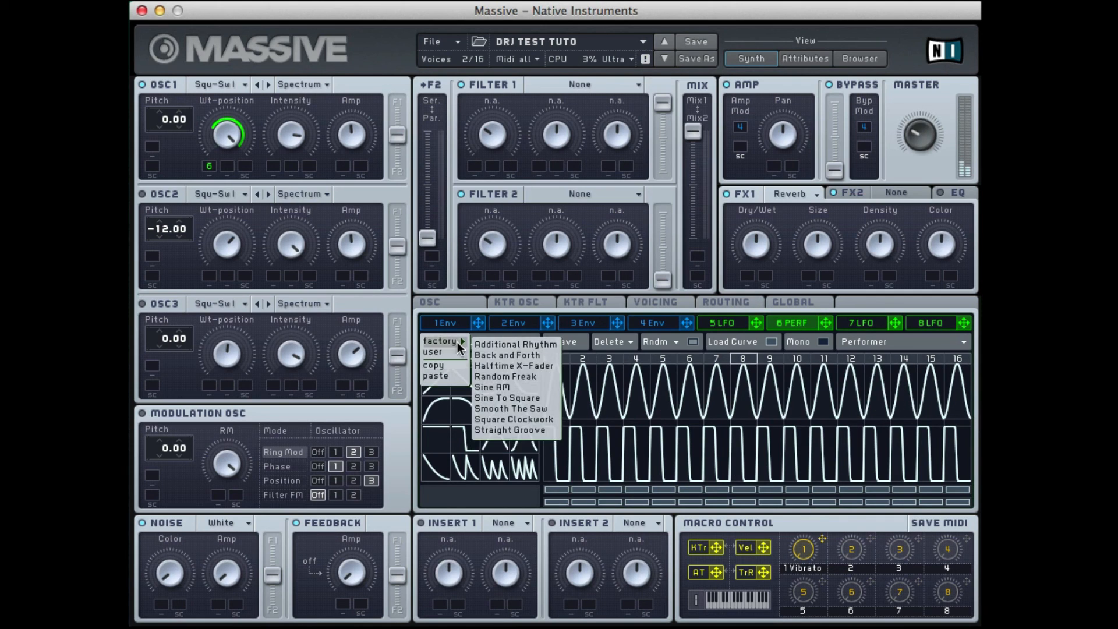
click(515, 419)
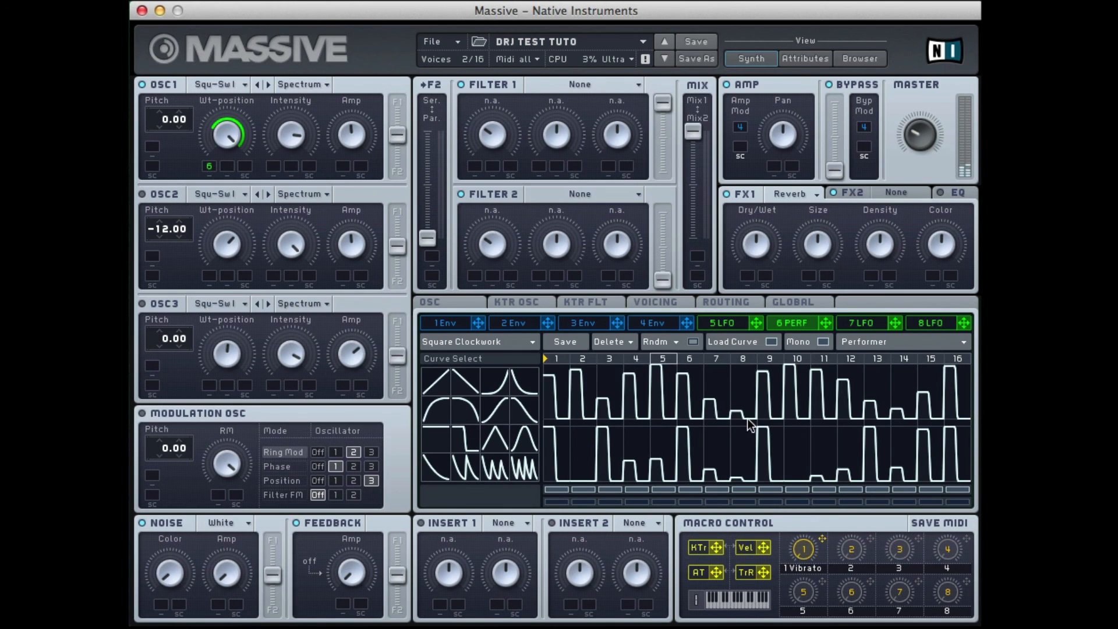
Step: Enable the lower-row switches for steps 6 to 15 and turn off Sync for performer 6
drag(684, 499, 927, 515)
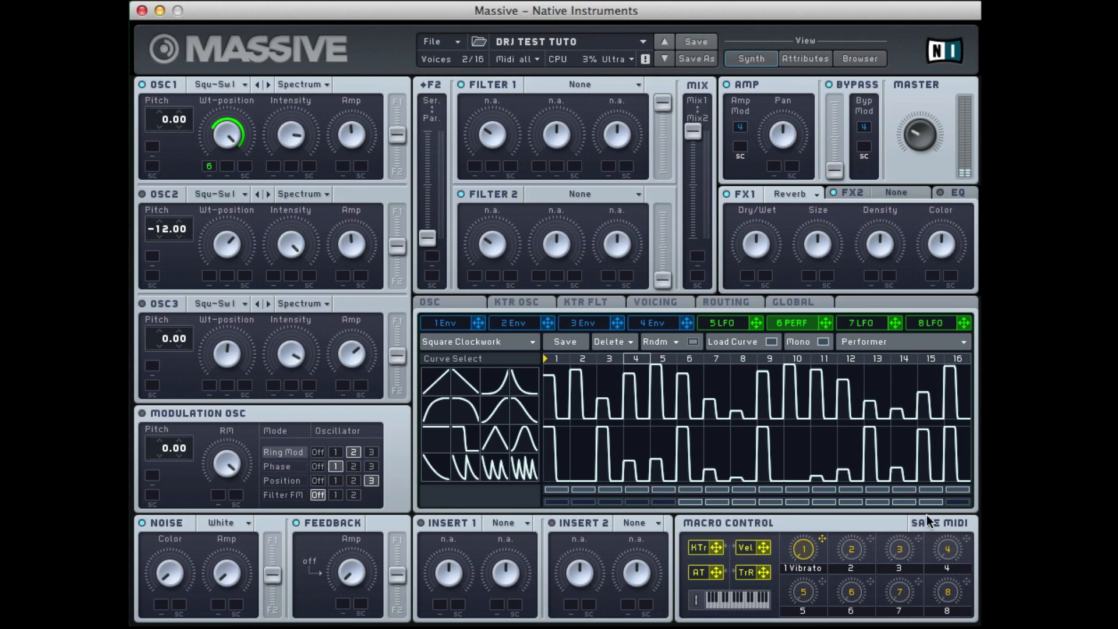
click(770, 342)
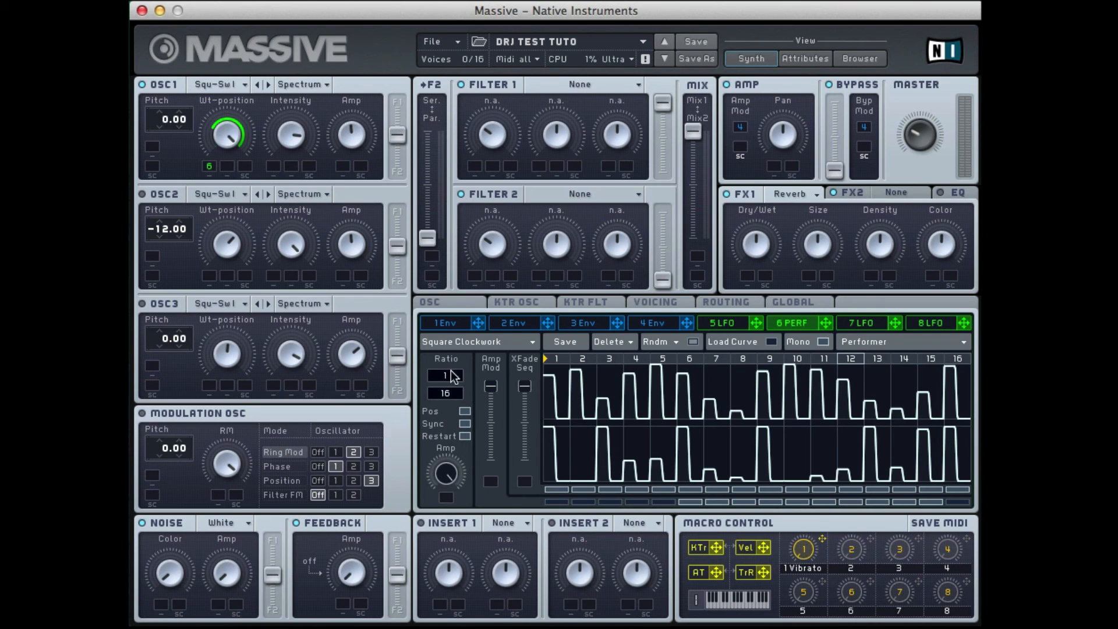
click(466, 421)
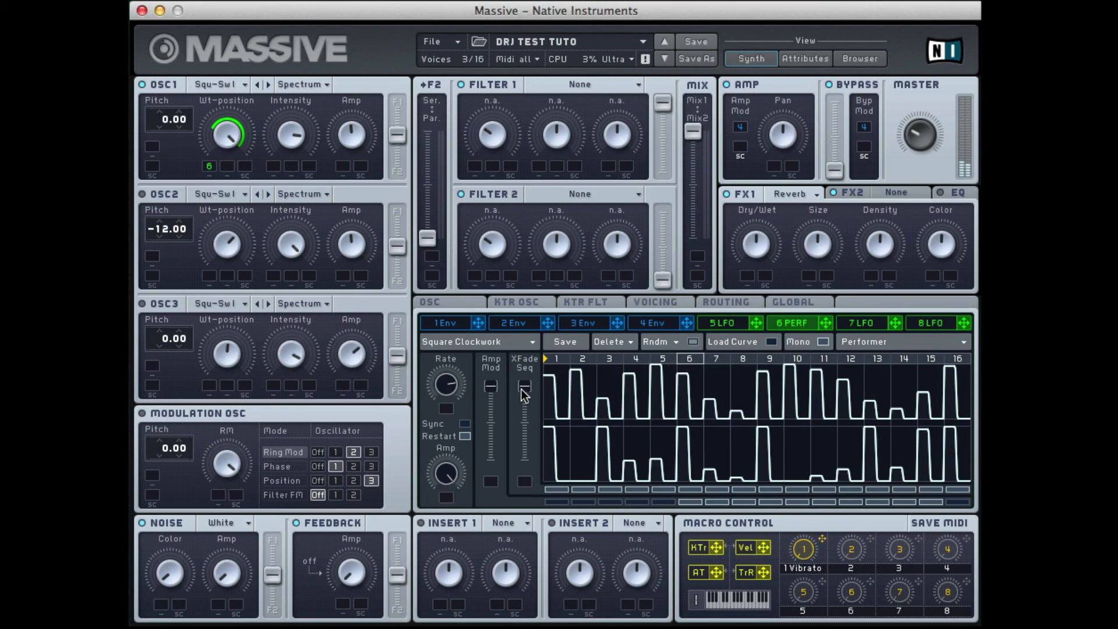
Step: Assign performer 6 to the FX1 Reverb's Dry/Wet and set its modulation range
click(820, 326)
drag(819, 325, 240, 230)
drag(235, 277, 245, 179)
drag(416, 159, 671, 166)
drag(686, 217, 749, 283)
mouse_move(751, 239)
mouse_down()
mouse_move(758, 178)
mouse_move(765, 326)
mouse_move(766, 253)
mouse_up()
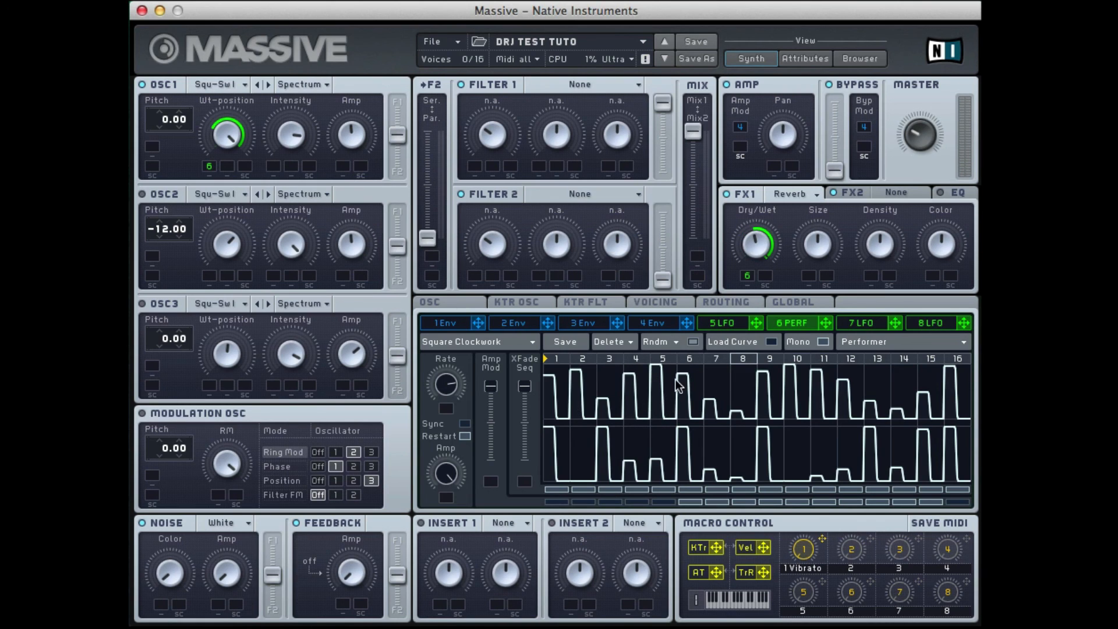
Step: Change modulator 7 from an LFO to a Stepper, and show the settings of LFO 5
click(876, 343)
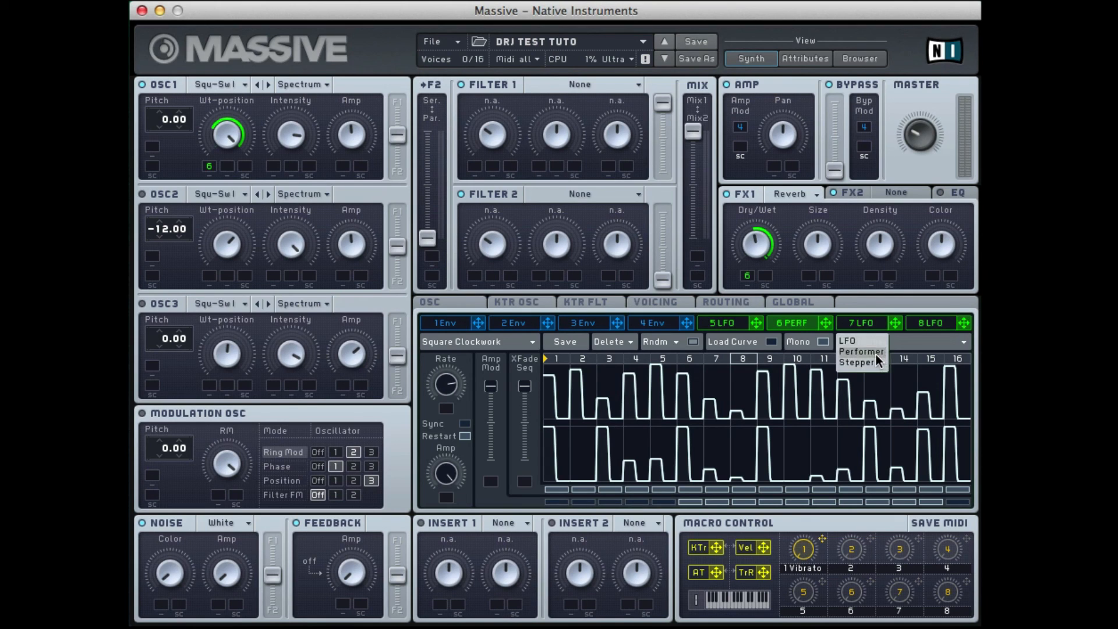
click(923, 345)
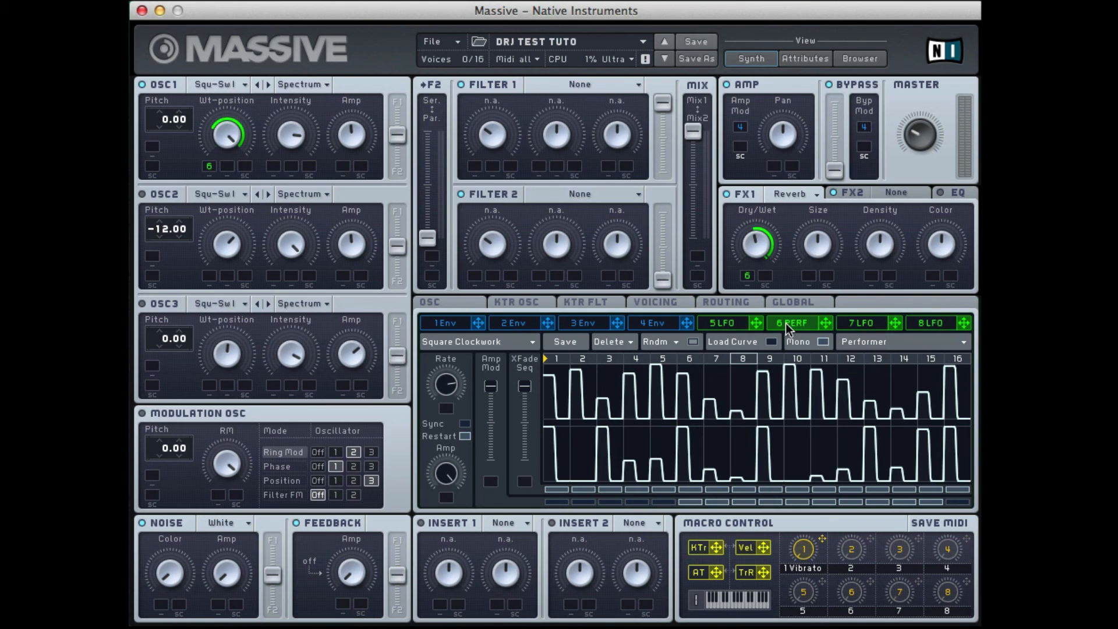
click(871, 325)
click(878, 341)
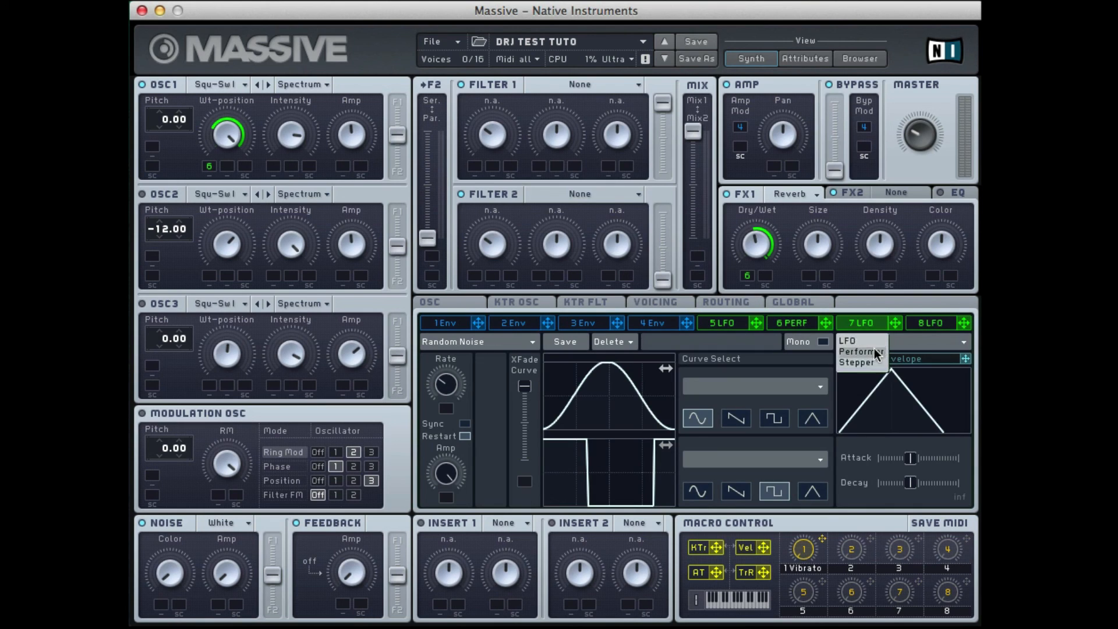
click(871, 362)
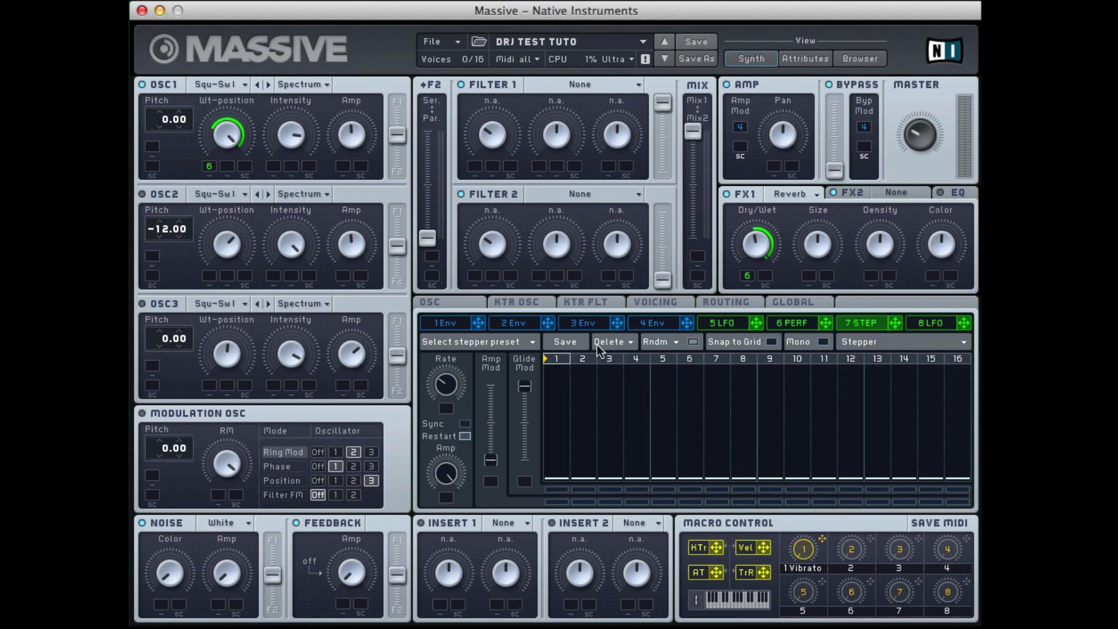
click(726, 325)
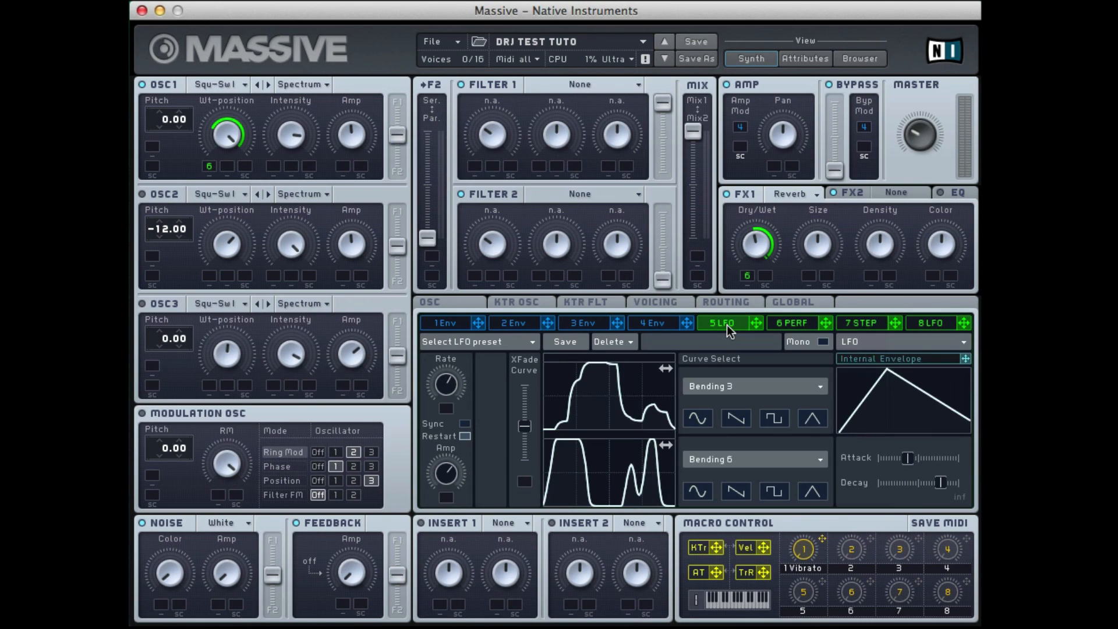